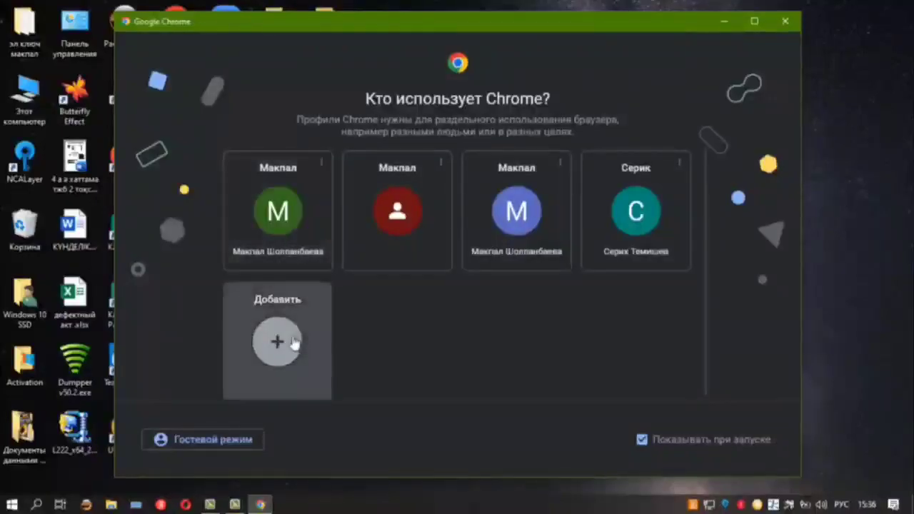
Abandon adding a new Chrome profile, relaunch Chrome and open the first existing profile
left_click(294, 342)
left_click(460, 353)
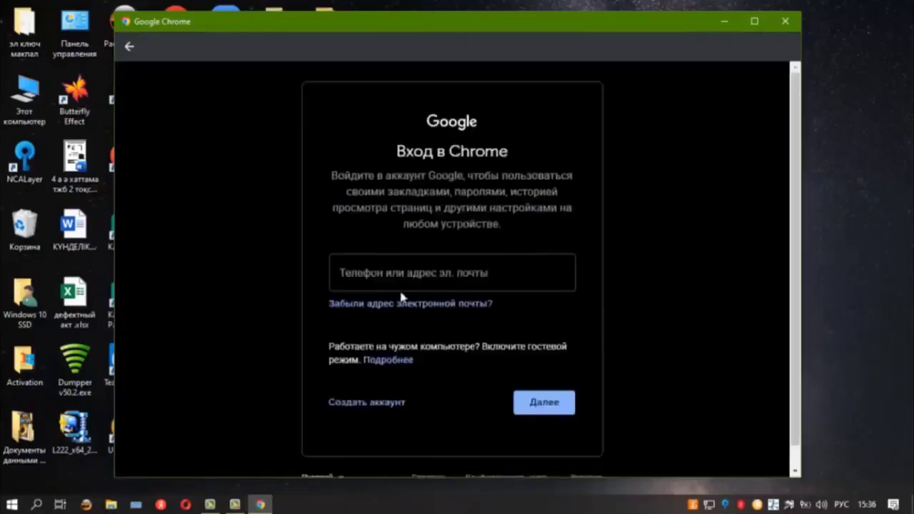
left_click(374, 280)
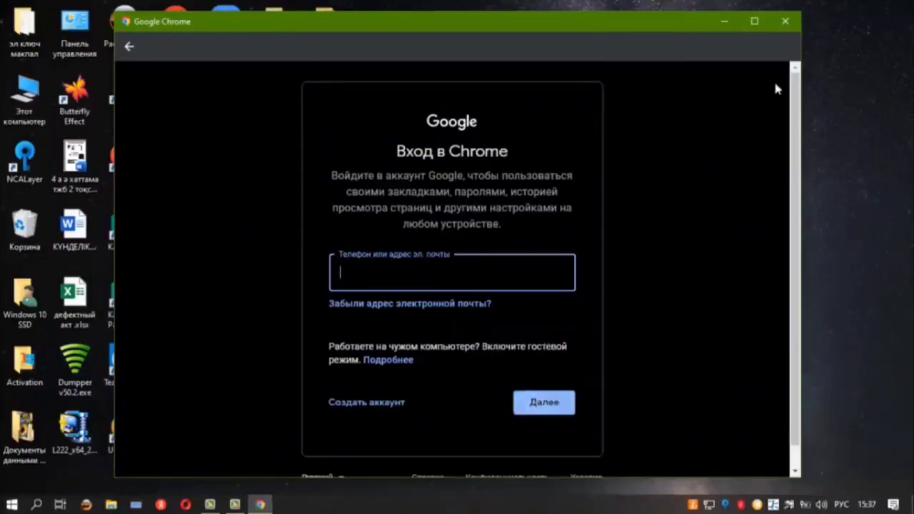
left_click(785, 21)
double_click(245, 169)
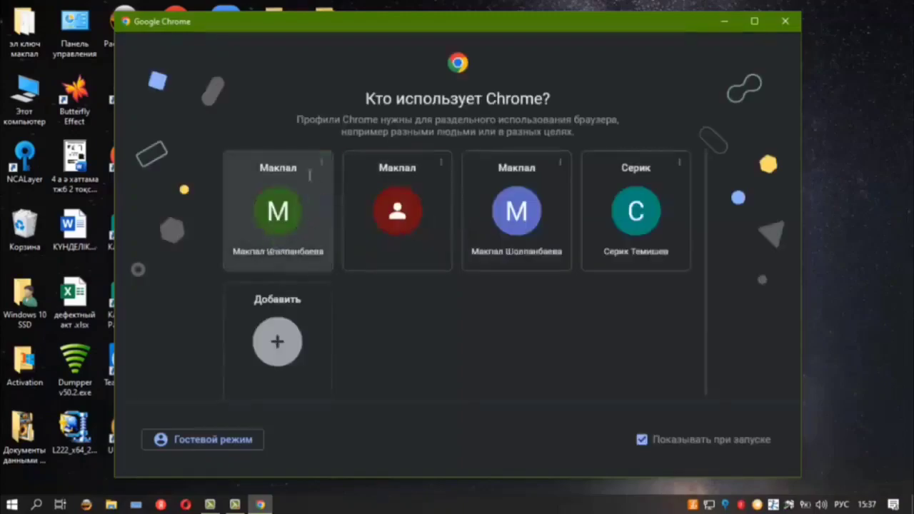
left_click(276, 213)
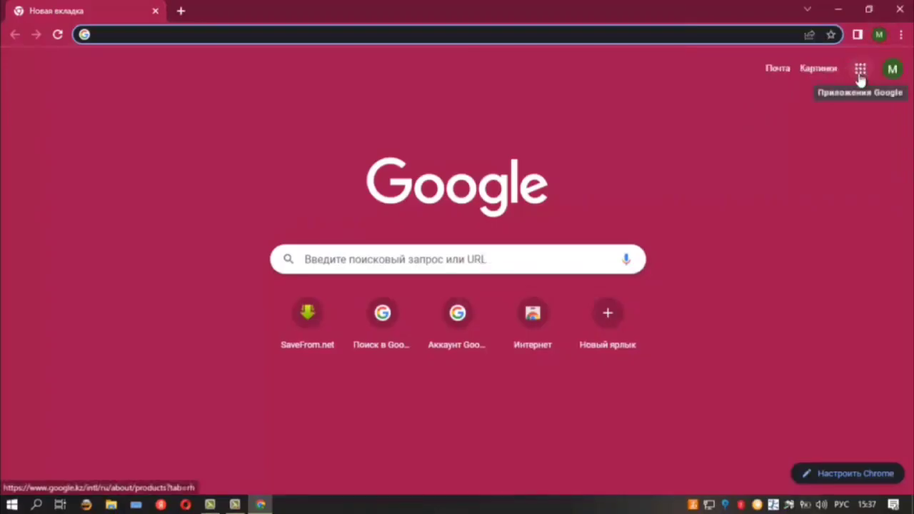
Open Google Sites in a new tab via the Google apps grid and the full products list
left_click(860, 71)
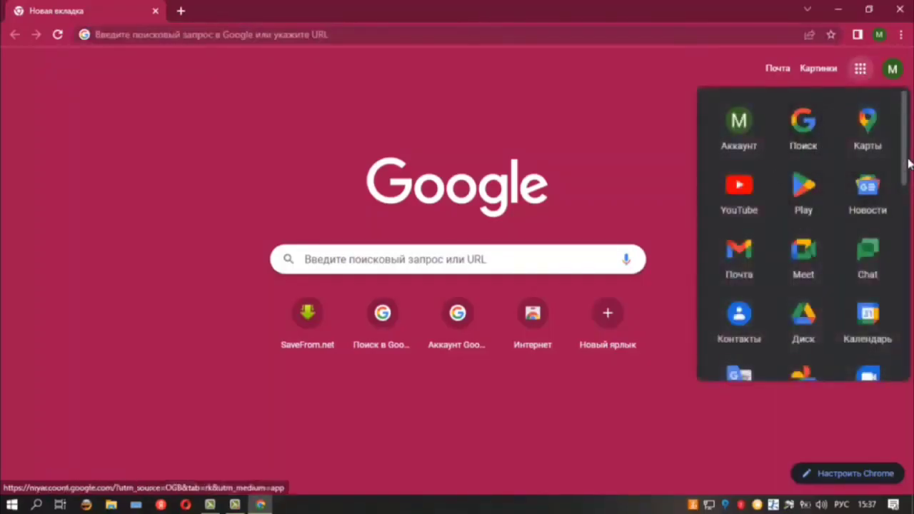
left_click_drag(903, 164, 905, 362)
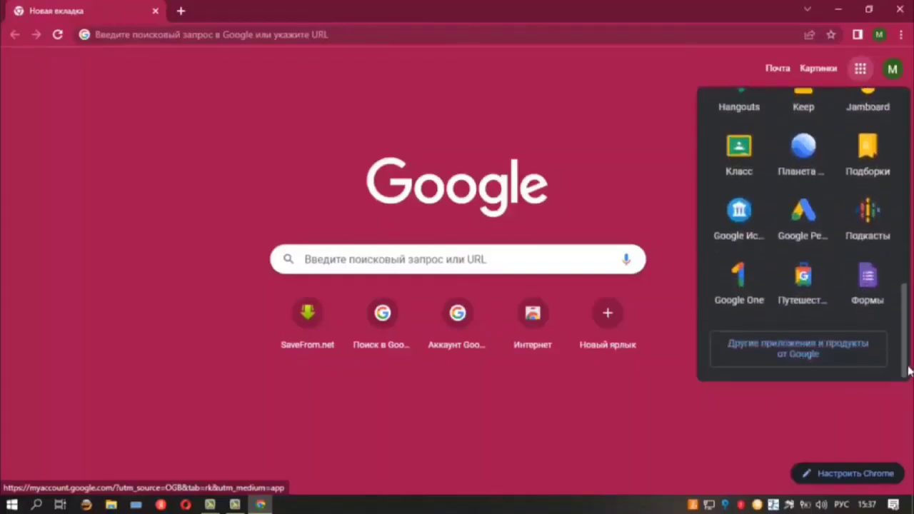
left_click(774, 354)
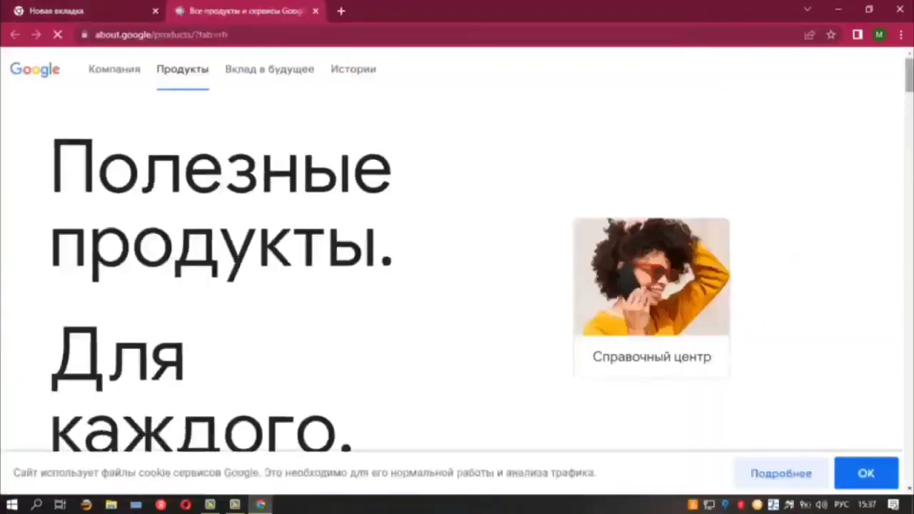
left_click_drag(910, 75, 910, 404)
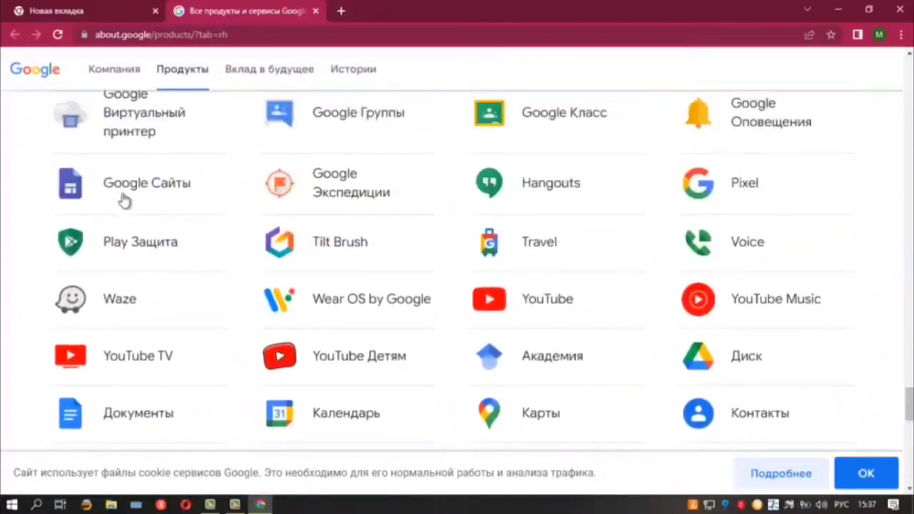
left_click(149, 183)
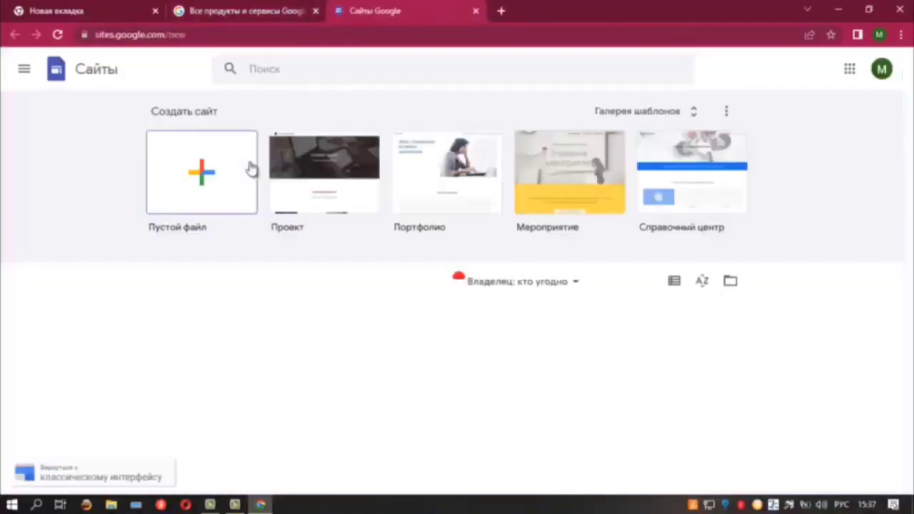
Create a new site from the blank 'Пустой файл' template
scroll(297, 193, "down", 1)
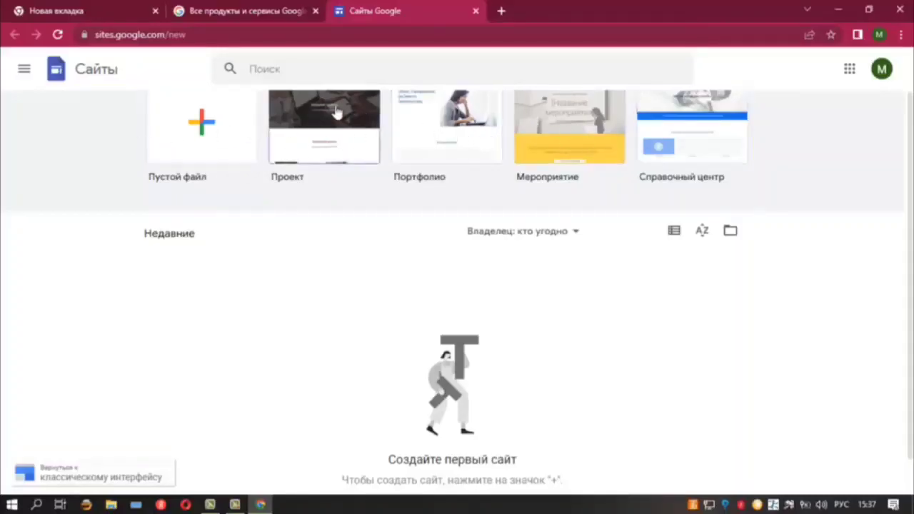
left_click(201, 127)
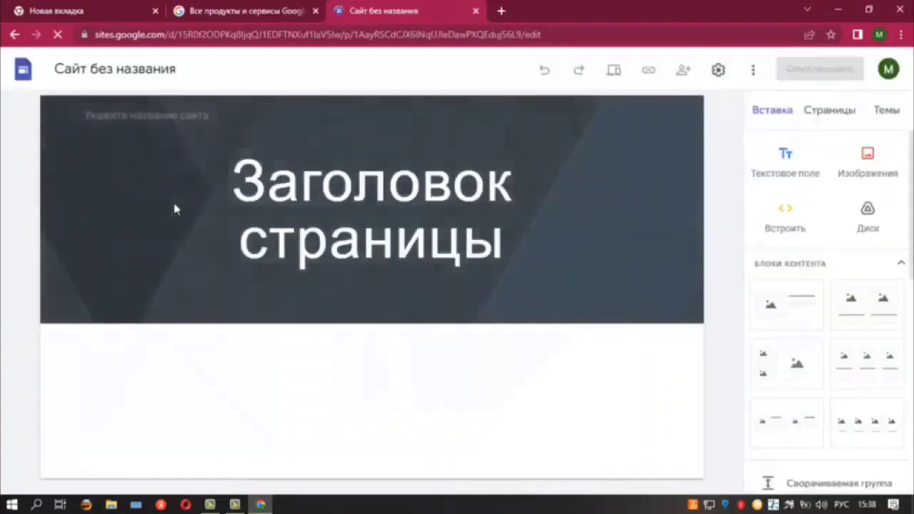
Replace the placeholder heading 'Заголовок страницы' with 'Портфолио'
left_click(239, 186)
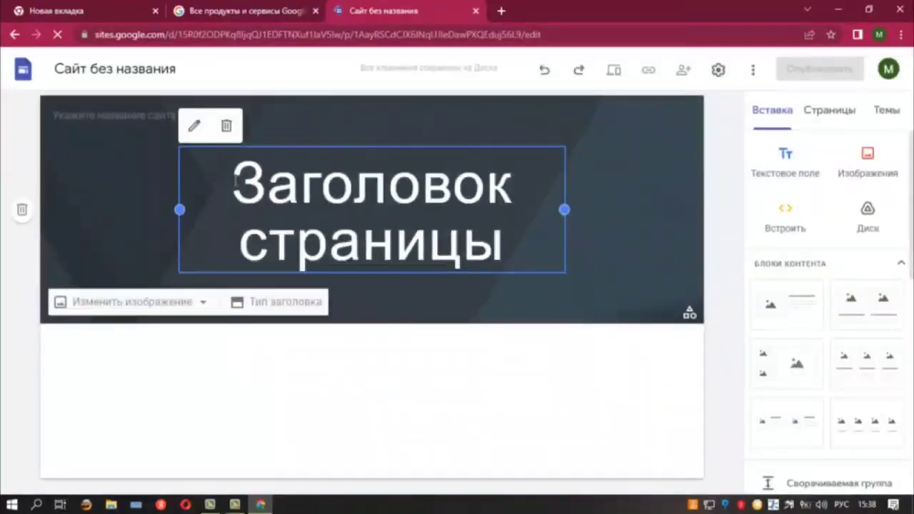
left_click_drag(234, 182, 514, 249)
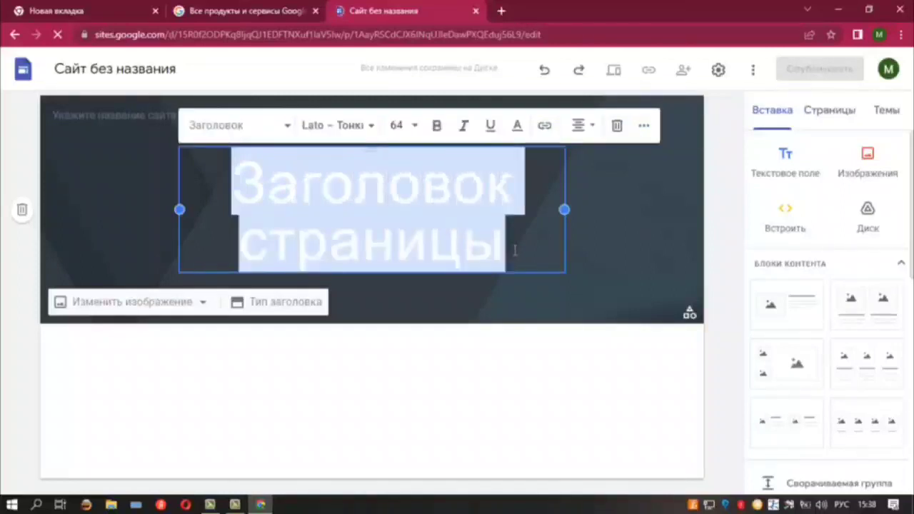
key("BackSpace")
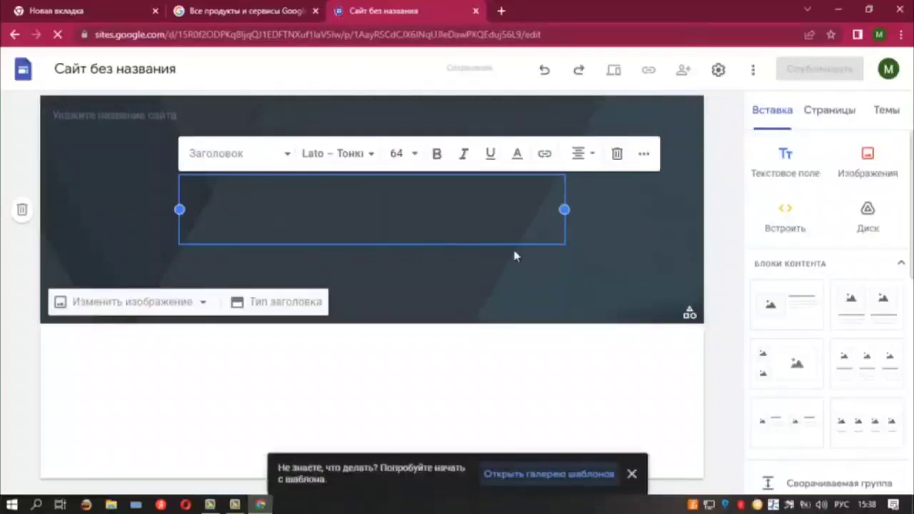
type("Пор")
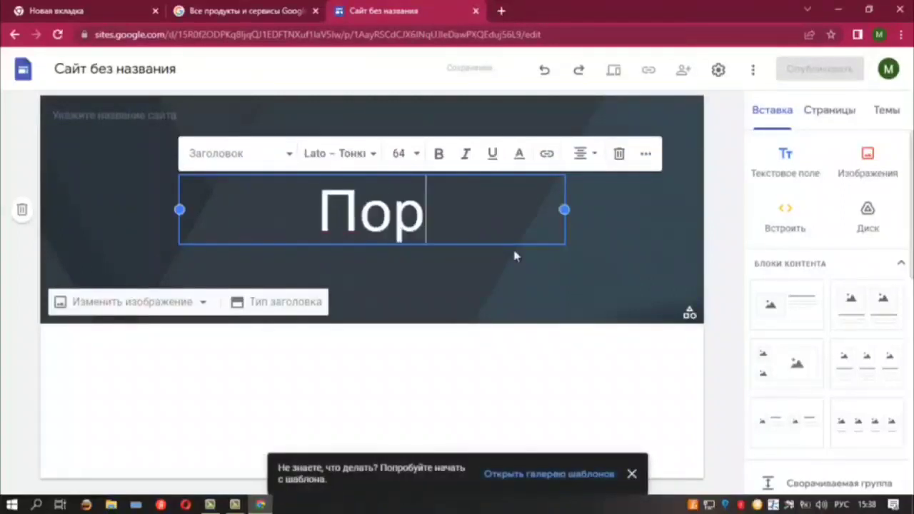
type("тфо")
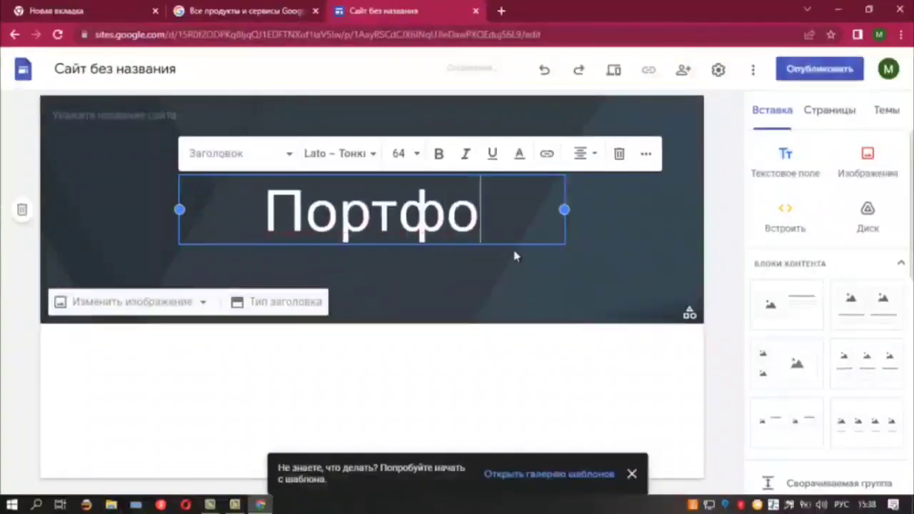
type("лио")
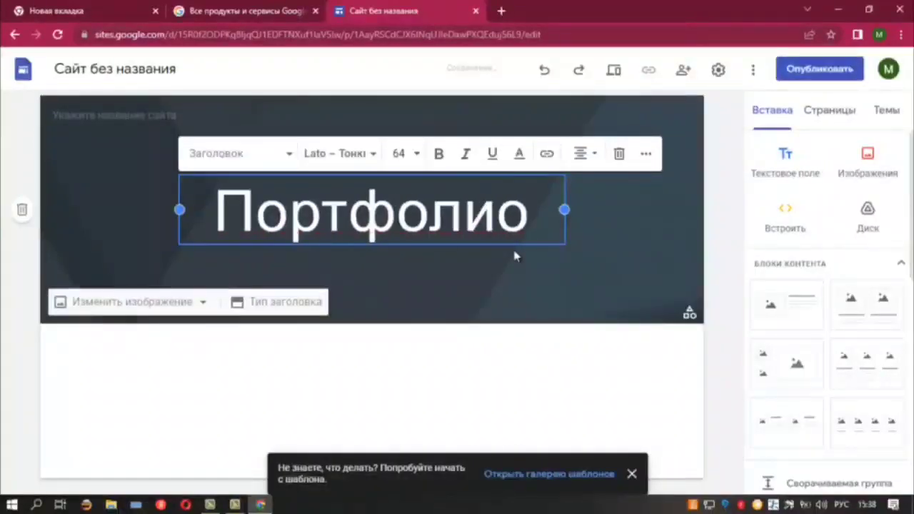
left_click(457, 246)
Select the Портфолио title and view the font choices, leaving the font unchanged
double_click(371, 193)
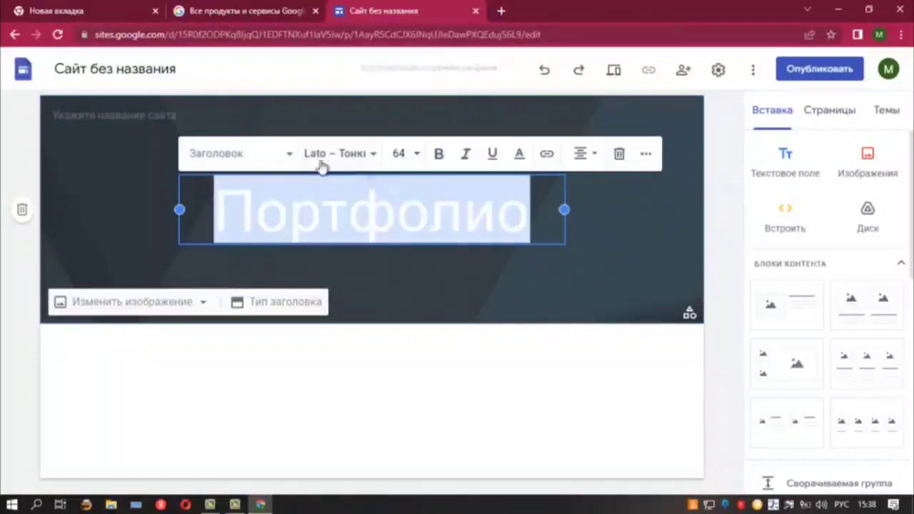
left_click(353, 154)
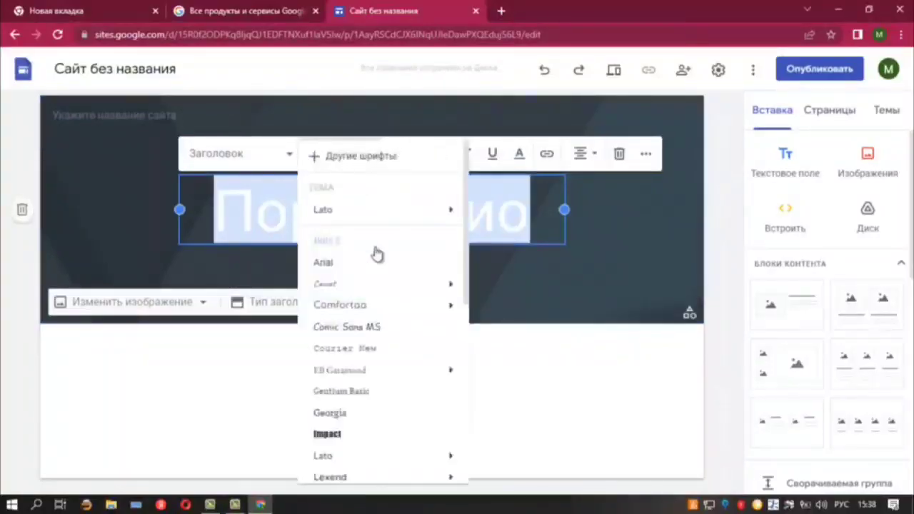
mouse_move(349, 304)
left_click(601, 226)
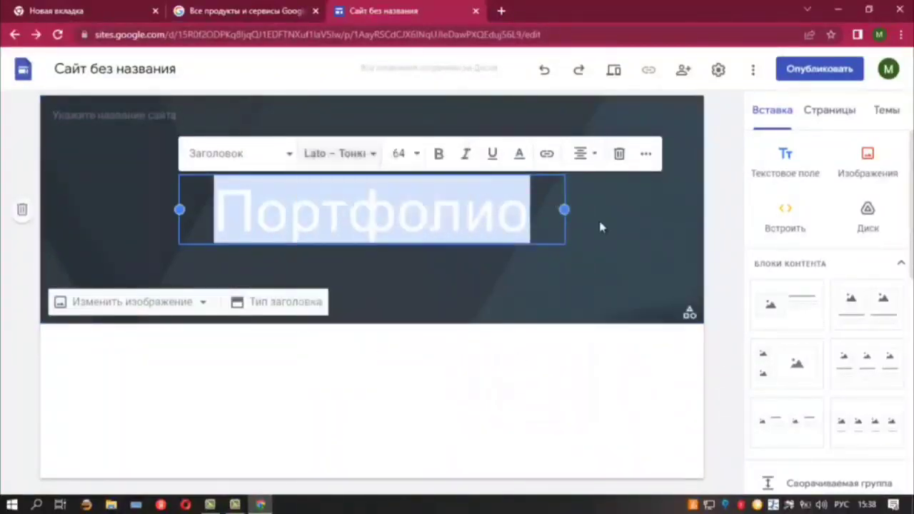
left_click(602, 226)
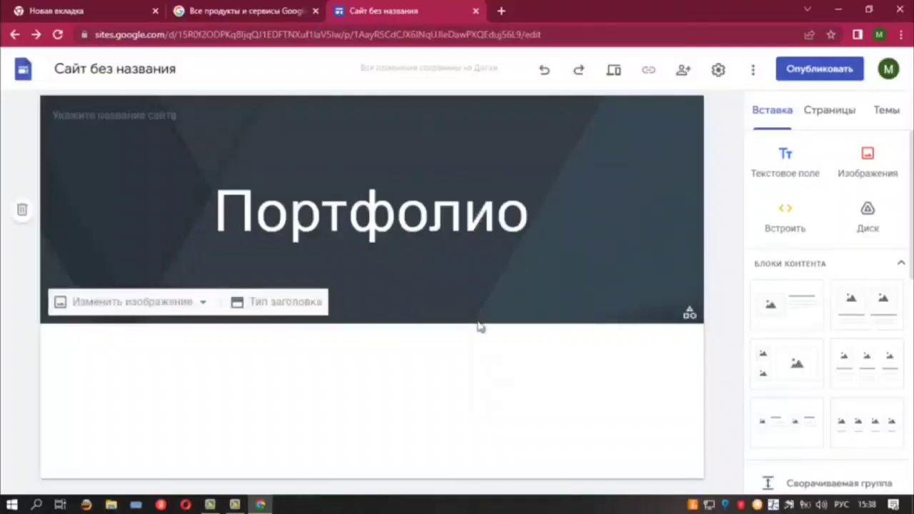
mouse_move(162, 309)
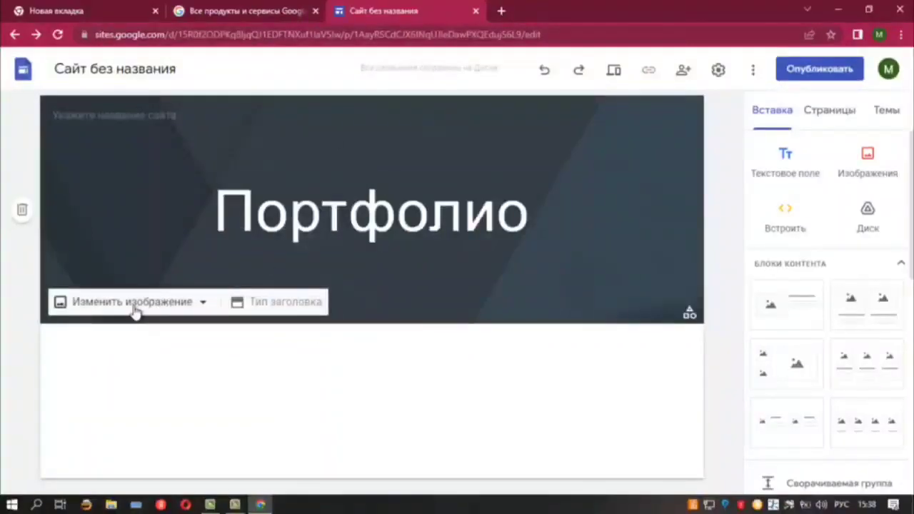
Set the header banner to the laptop, coffee and notepad photo from the image gallery
left_click(137, 307)
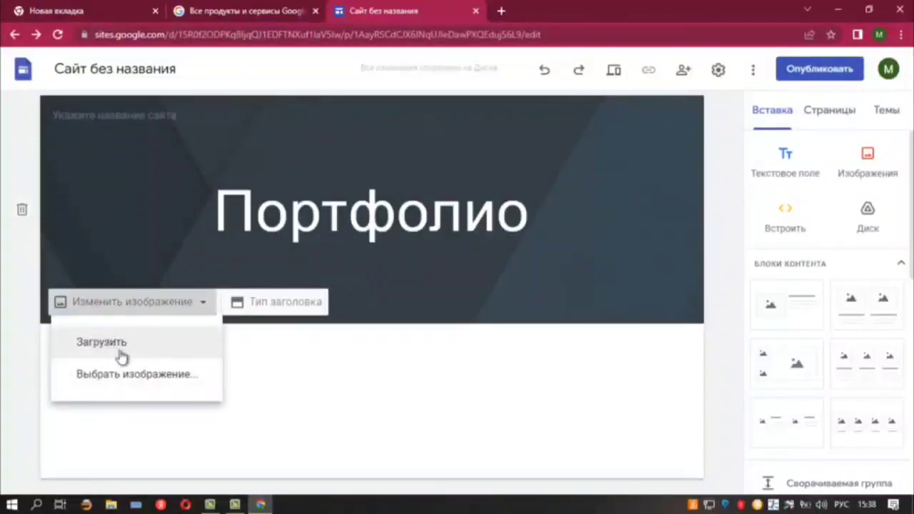
left_click(103, 383)
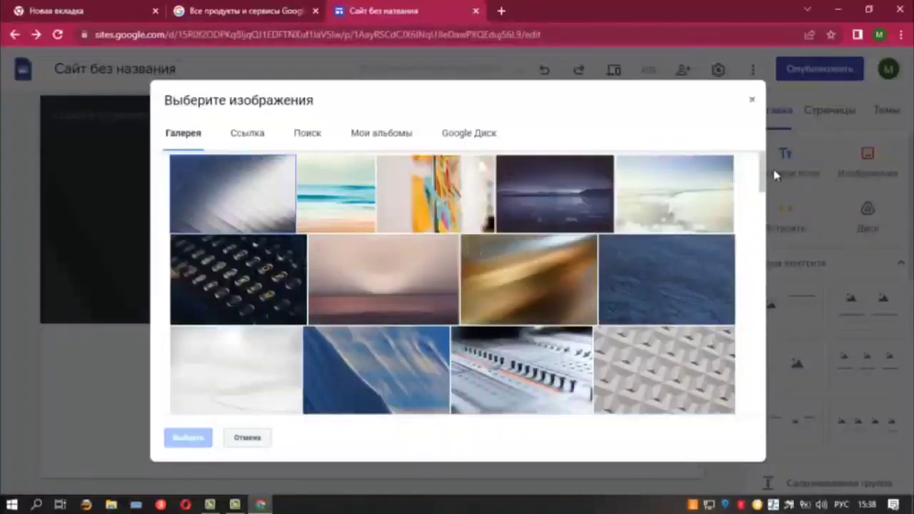
left_click_drag(763, 186, 764, 239)
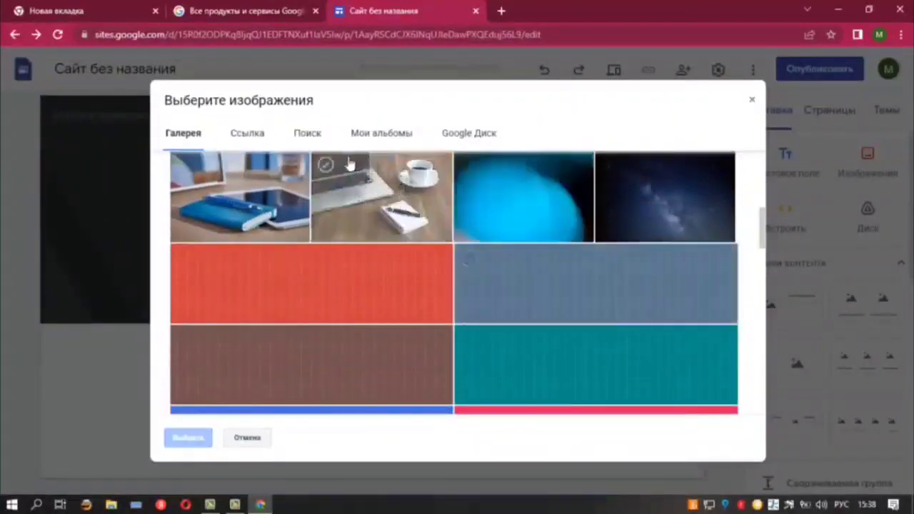
left_click(379, 207)
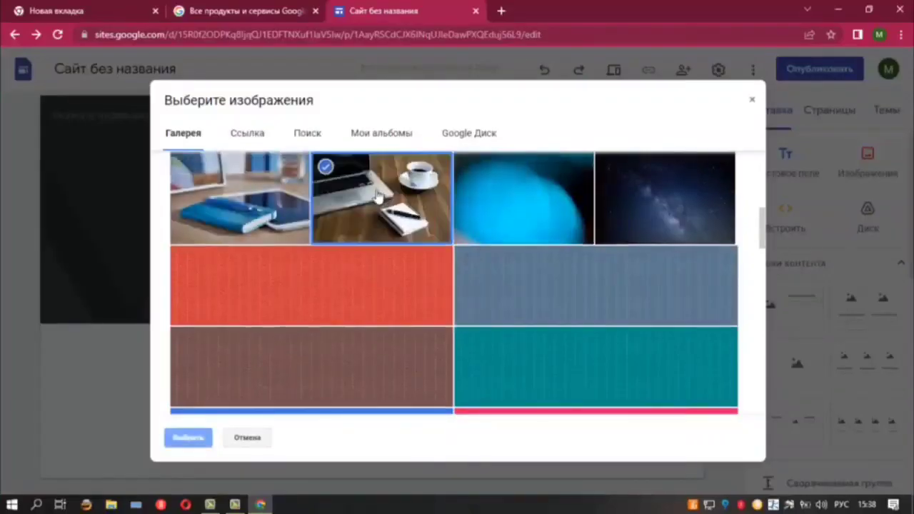
left_click(186, 438)
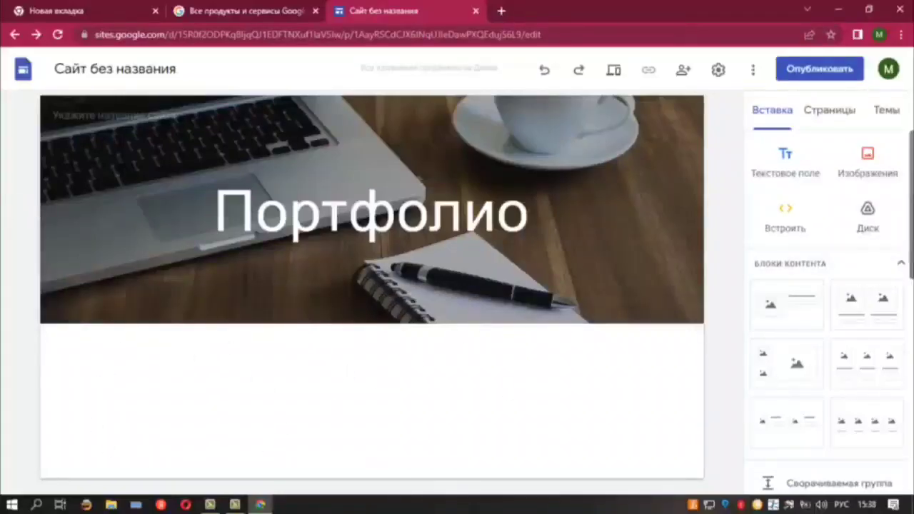
scroll(785, 289, "down", 2)
scroll(785, 289, "up", 2)
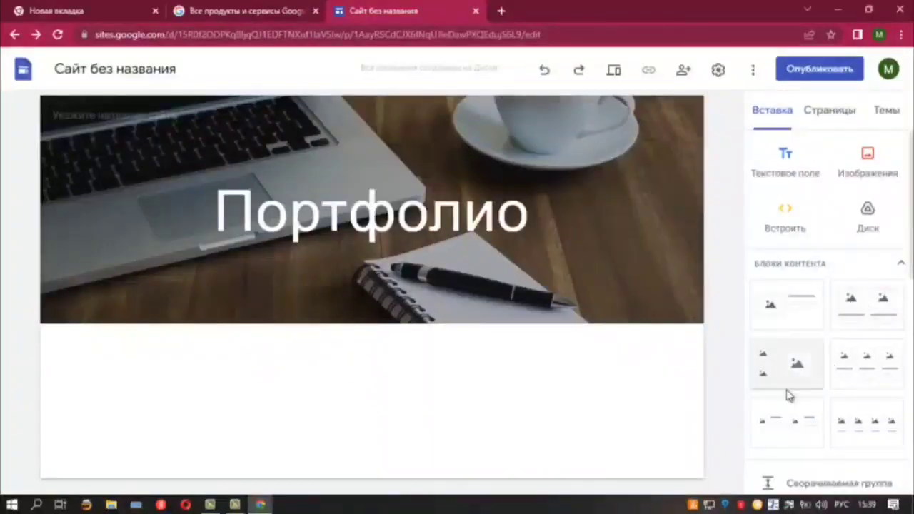
Add an image-and-text block, insert the 20220914 math cover image from Drive, and enlarge it
left_click(795, 310)
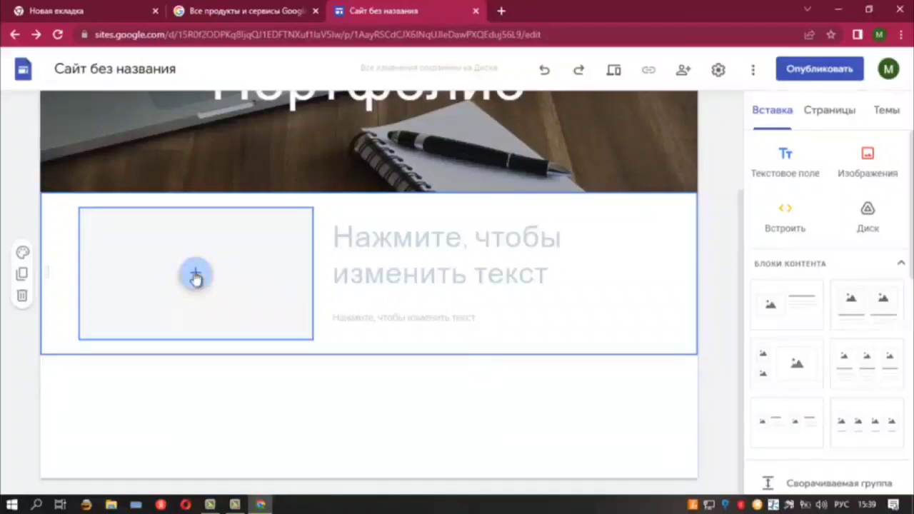
left_click(195, 277)
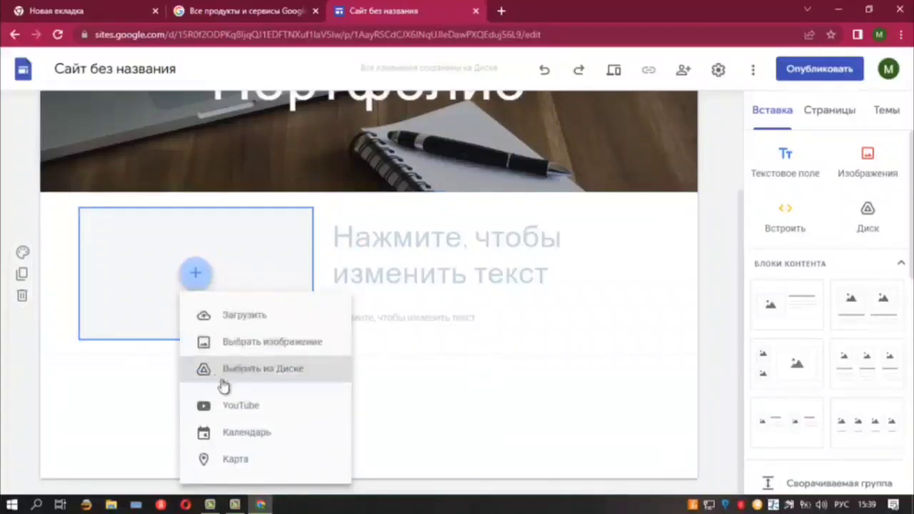
left_click(269, 376)
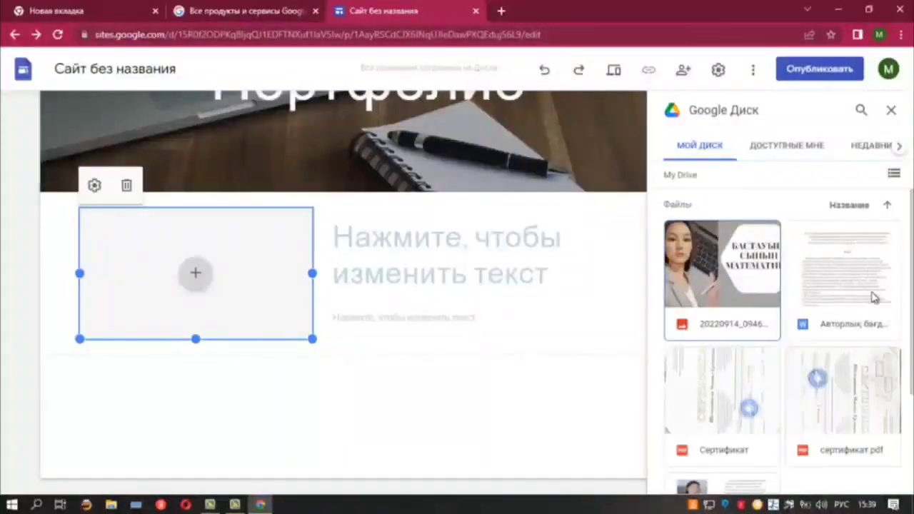
scroll(734, 288, "down", 2)
scroll(734, 288, "up", 2)
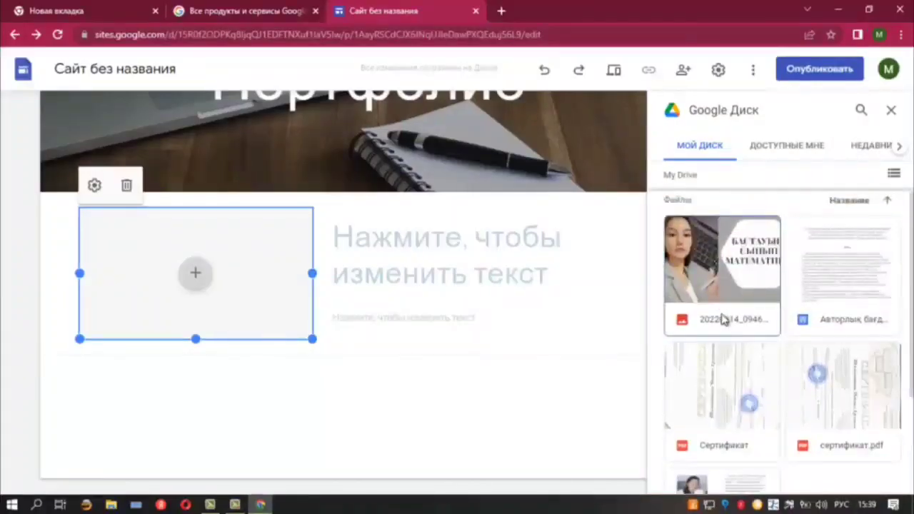
left_click(724, 276)
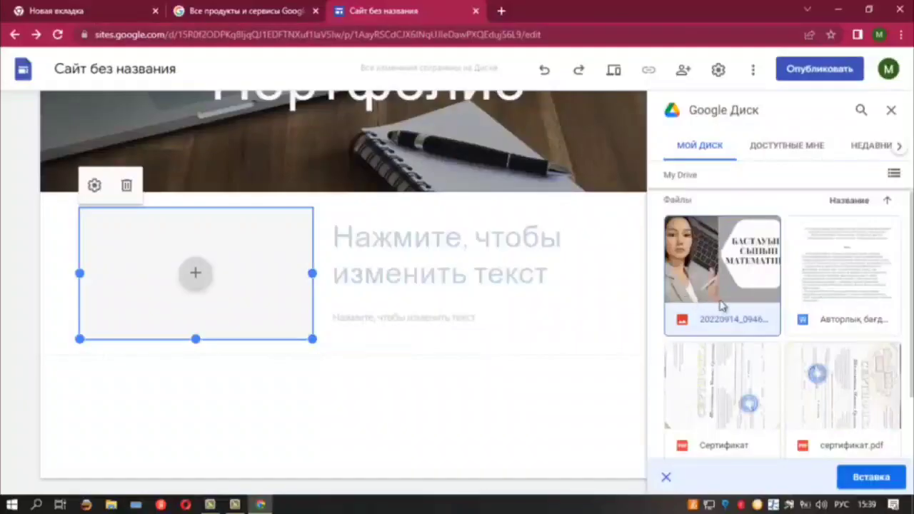
left_click(868, 478)
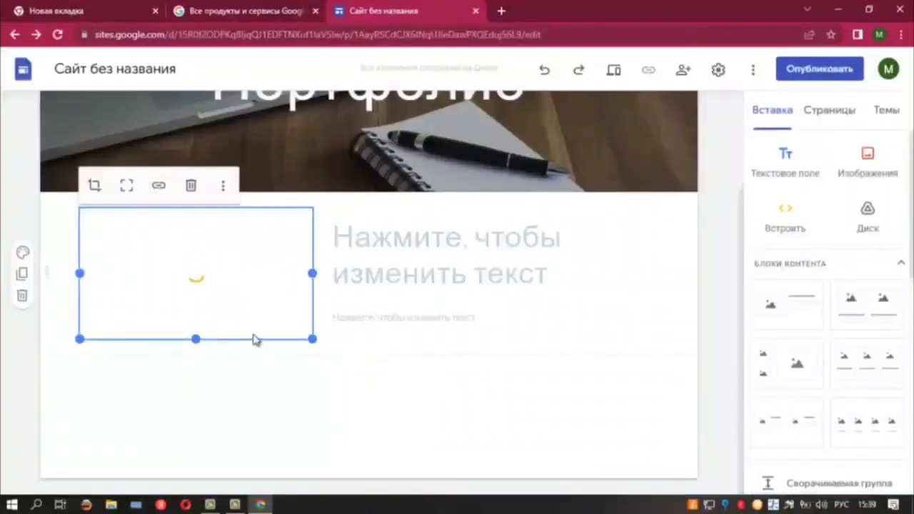
mouse_move(314, 342)
left_mouse_down()
mouse_move(616, 467)
mouse_move(559, 505)
mouse_move(391, 371)
mouse_move(297, 326)
mouse_move(314, 334)
left_mouse_up()
Enter the teacher's full name as the block heading and set it to font size 18
left_click(382, 256)
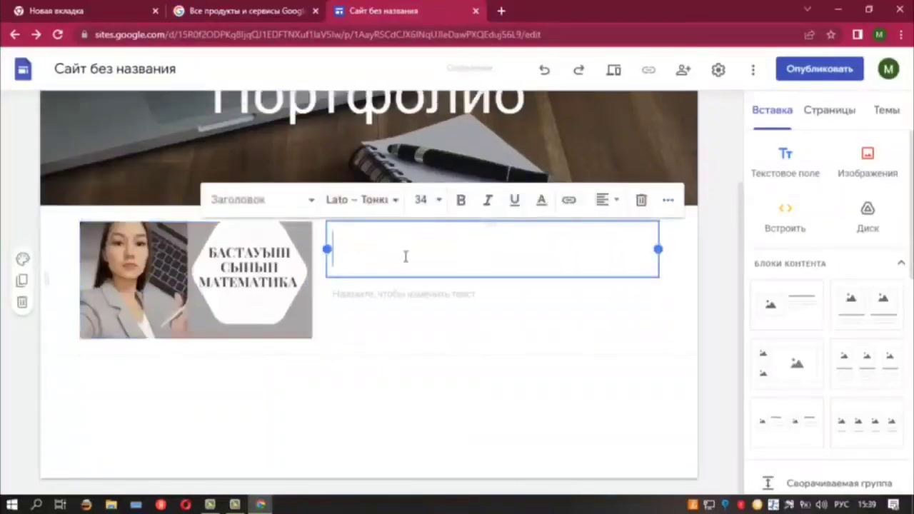
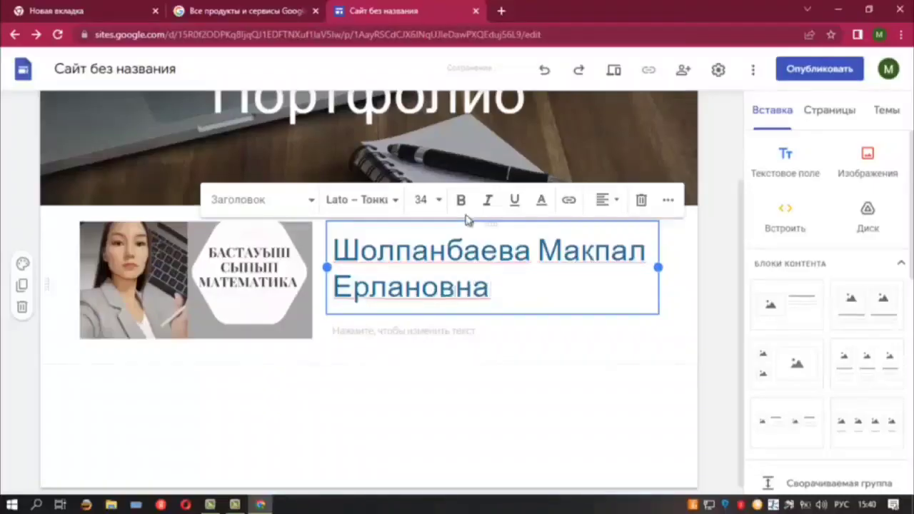
left_click_drag(397, 253, 492, 290)
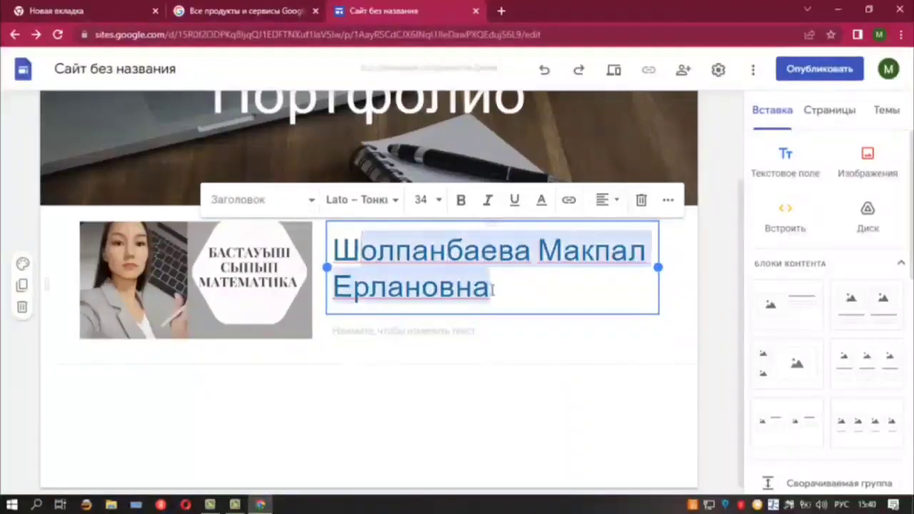
left_click_drag(337, 243, 485, 306)
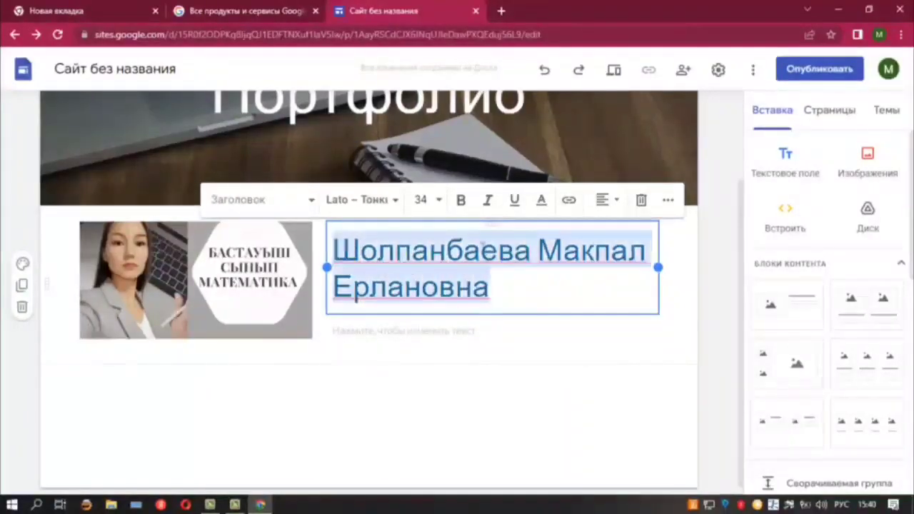
left_click(438, 201)
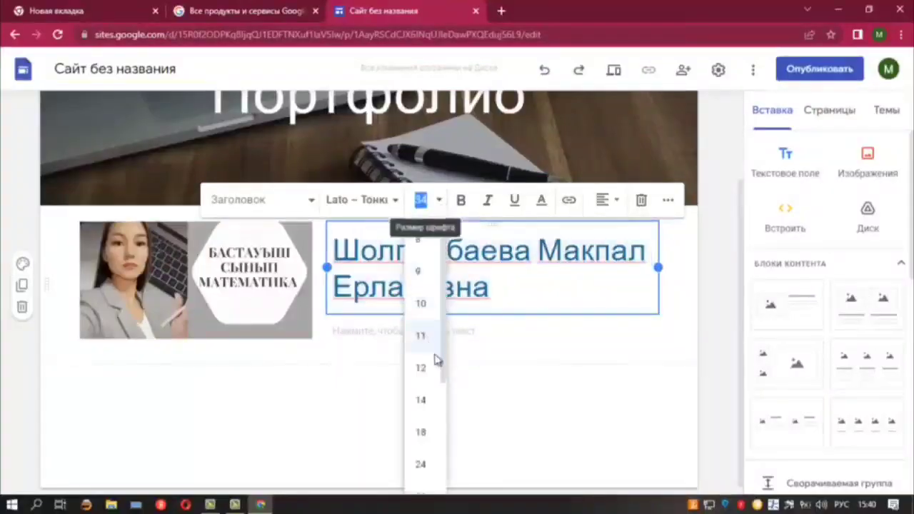
left_click(422, 432)
Switch the keyboard to Kazakh and write the school name in the line below
left_click(424, 300)
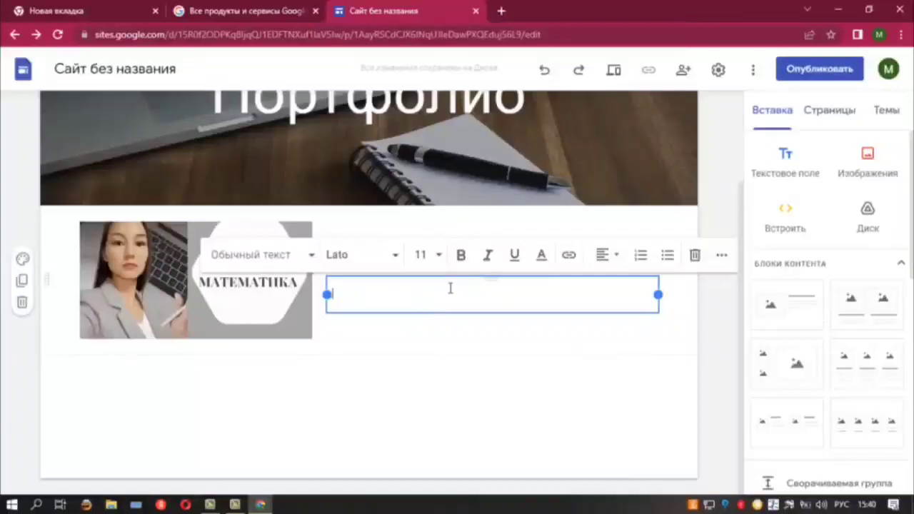
type("А7Саттаров")
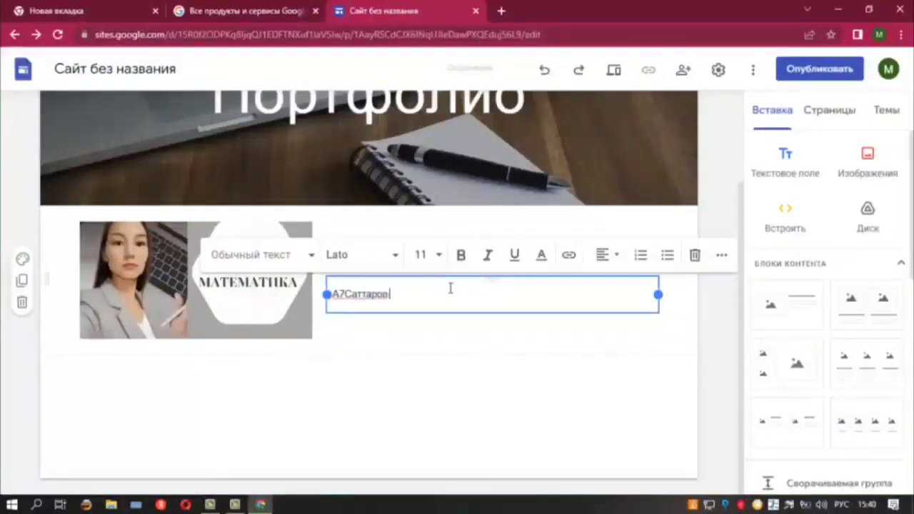
key("BackSpace")
key("BackSpace")
key("BackSpace")
key("BackSpace")
key("BackSpace")
key("BackSpace")
key("BackSpace")
key("BackSpace")
key("BackSpace")
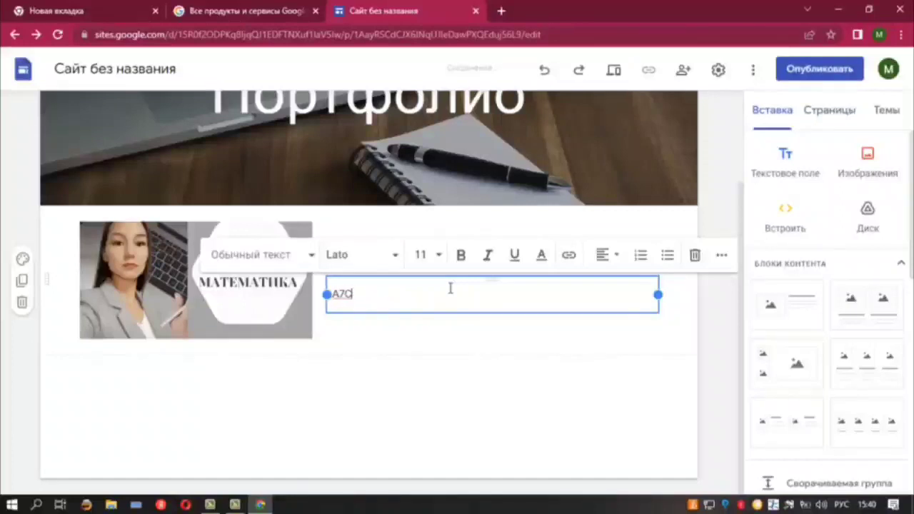
left_click(843, 504)
left_click(793, 434)
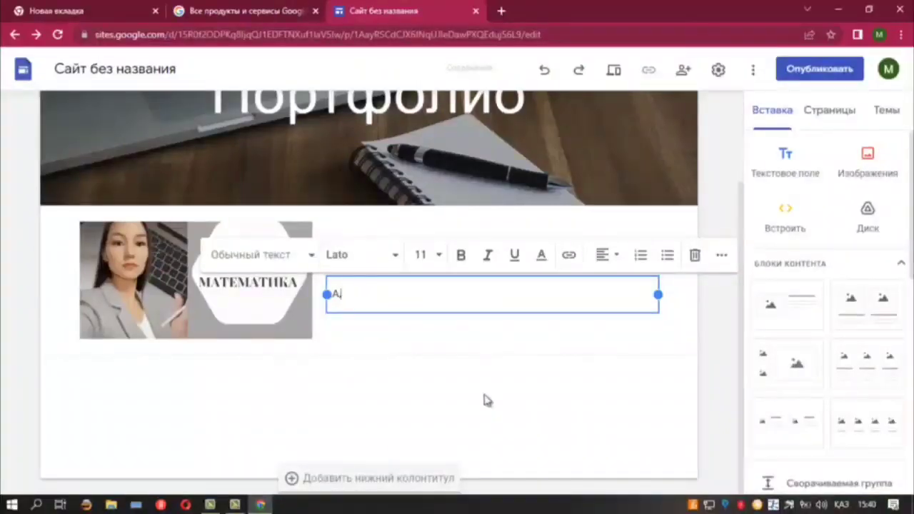
type("Саттаро")
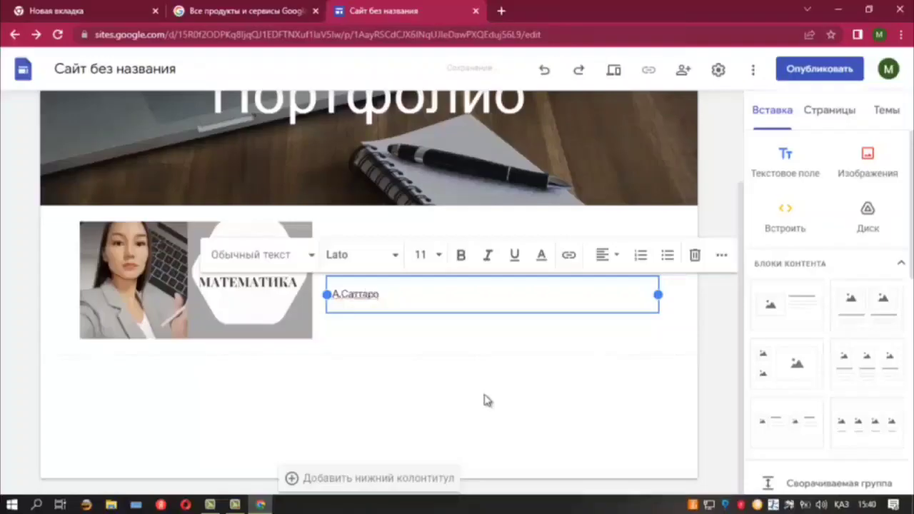
type("в аты")
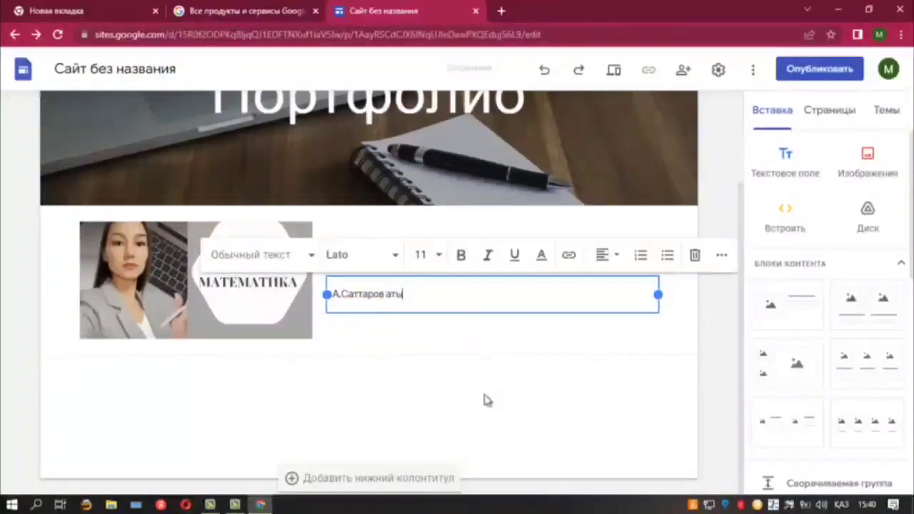
type("ндағы")
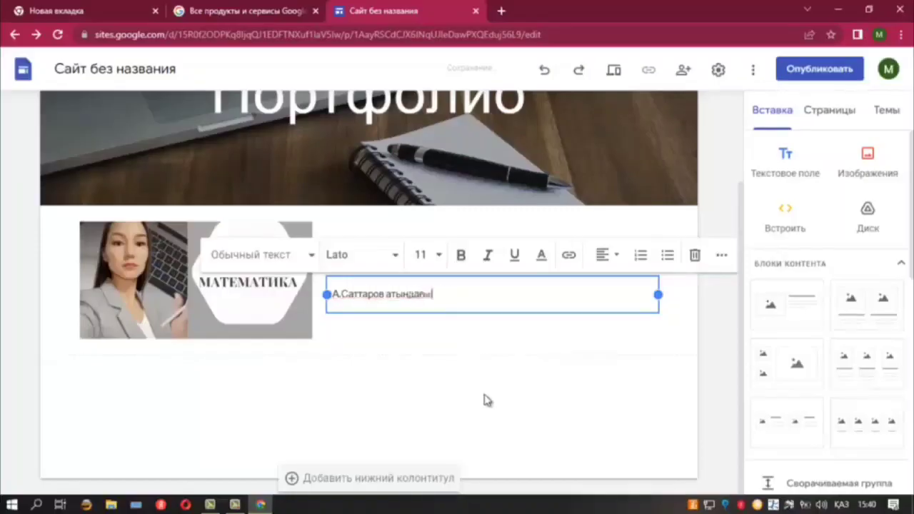
type(" ор")
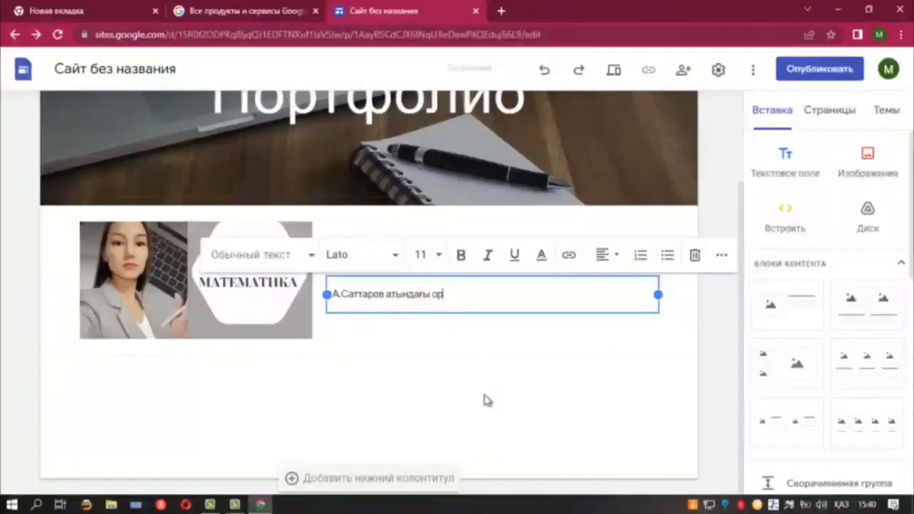
type("та мектеп")
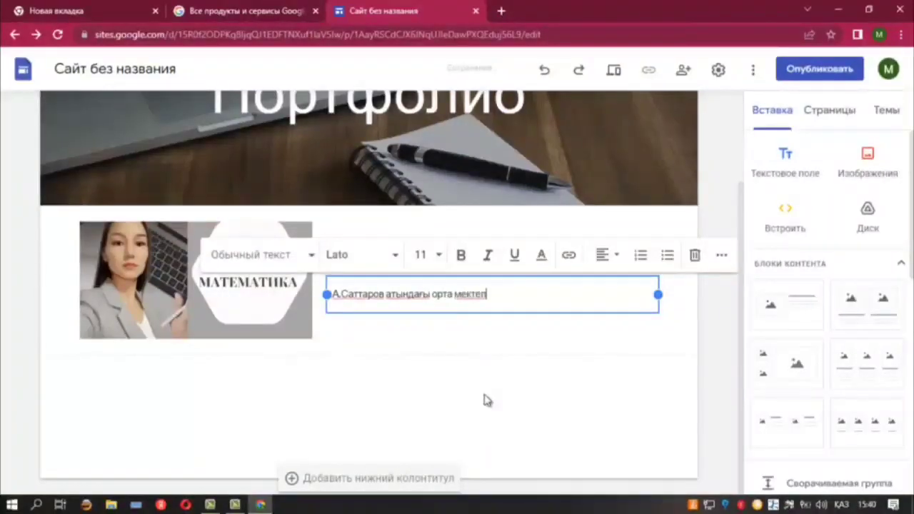
type("...")
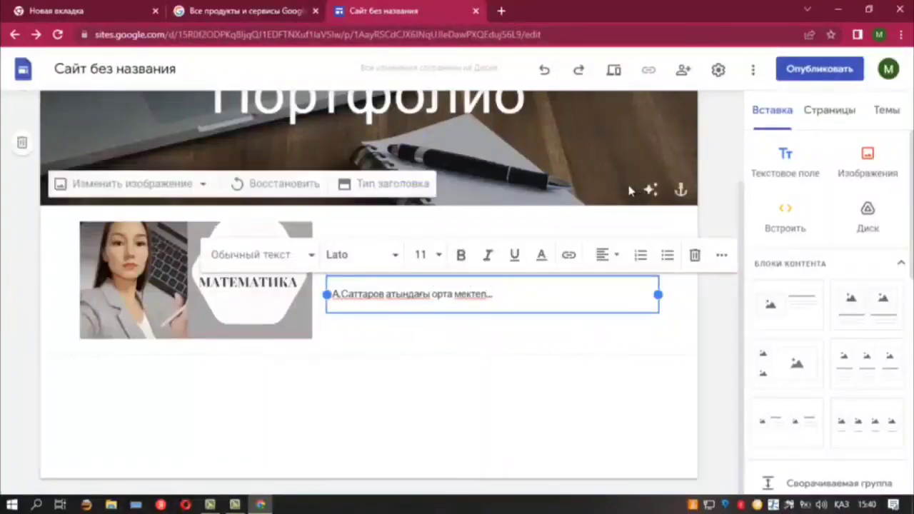
left_click(644, 353)
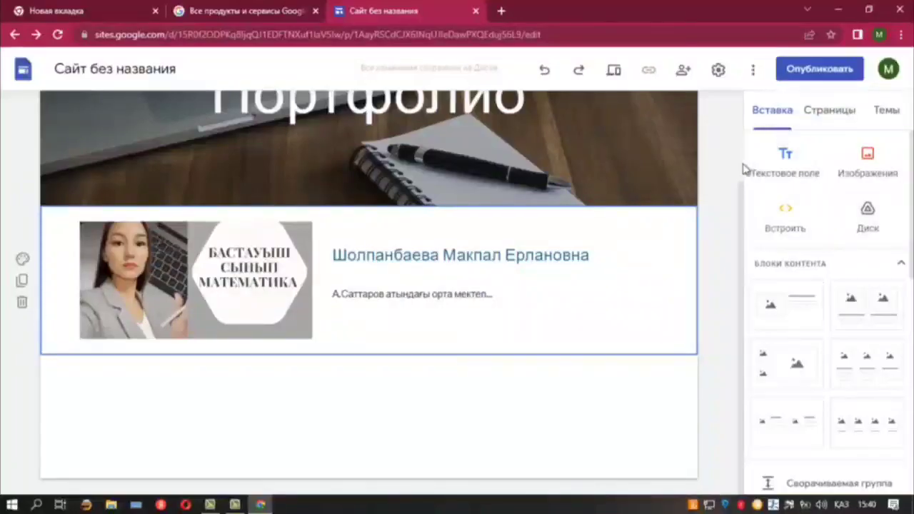
Rename the home page from 'Главная страница' to 'Бастауыш бет' in the Pages list
left_click(834, 116)
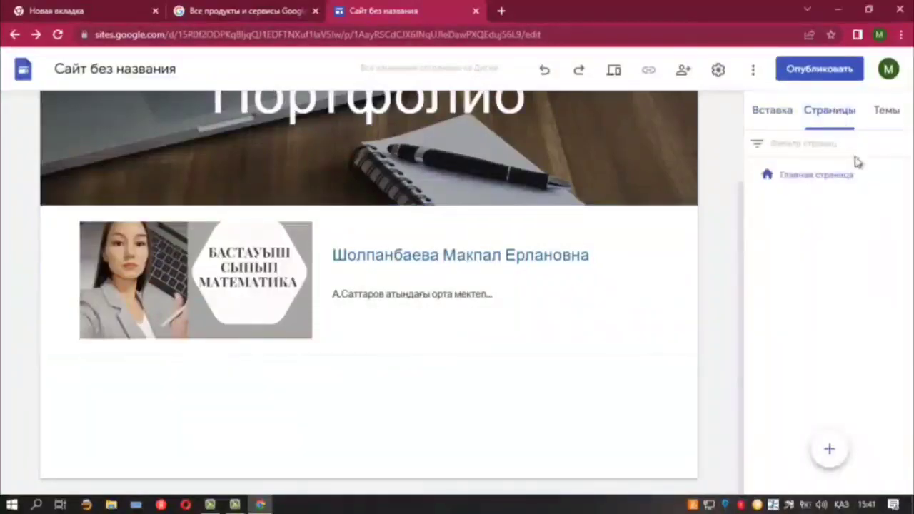
left_click(813, 180)
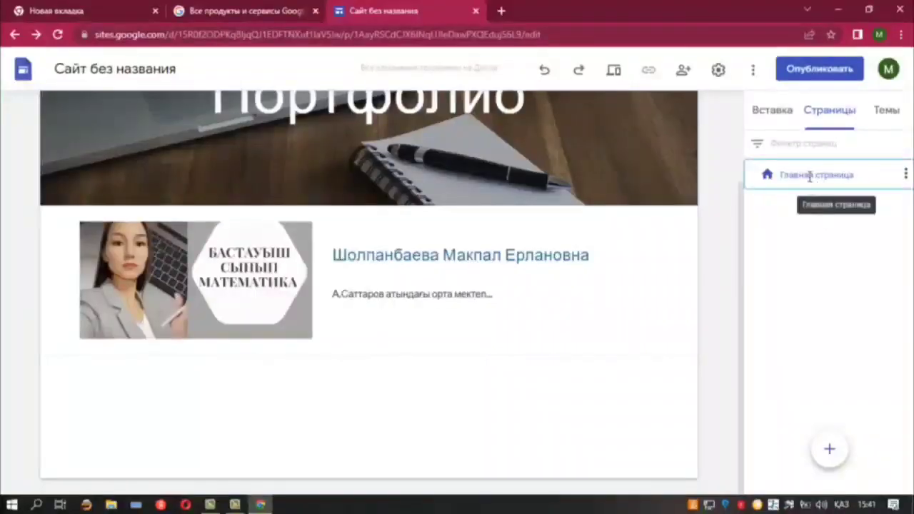
double_click(810, 177)
key("BackSpace")
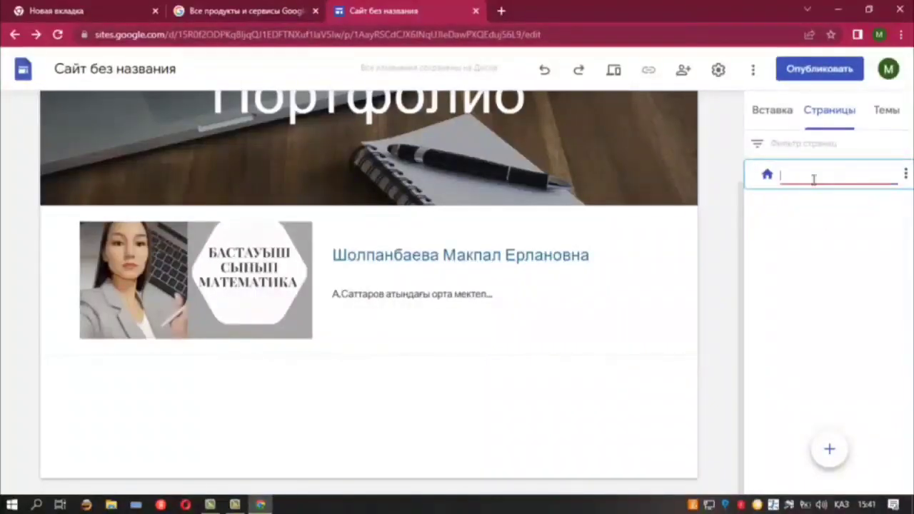
type("Бастап")
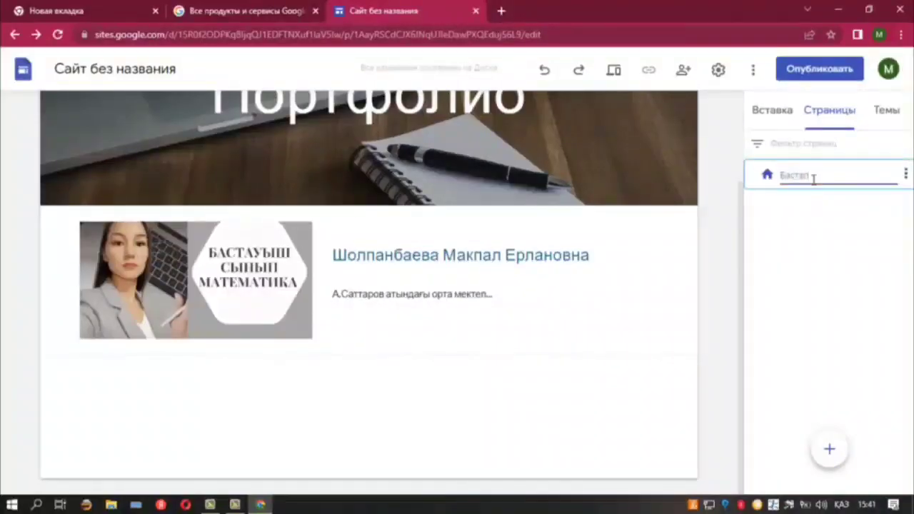
type("уы")
type(" бет")
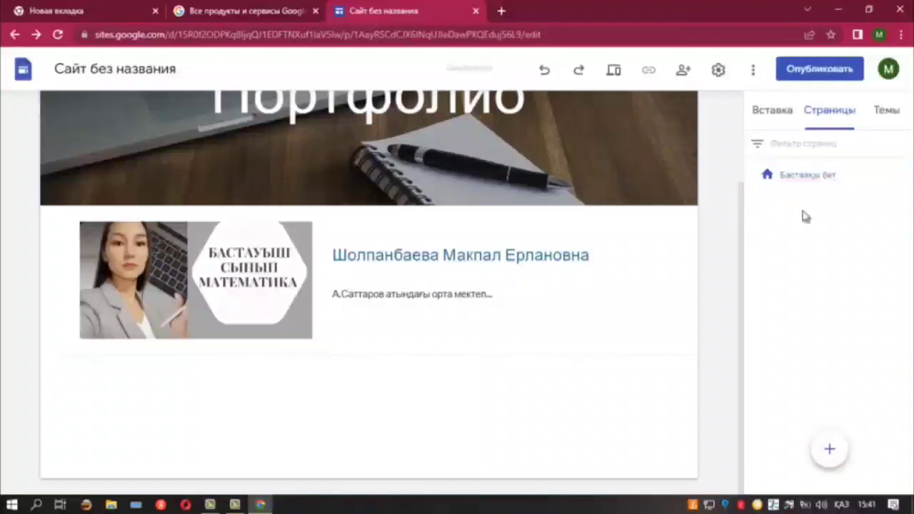
left_click(802, 216)
Discard a draft page named 'Сертификаттарым', then create the page 'Сертификат'
left_click(829, 451)
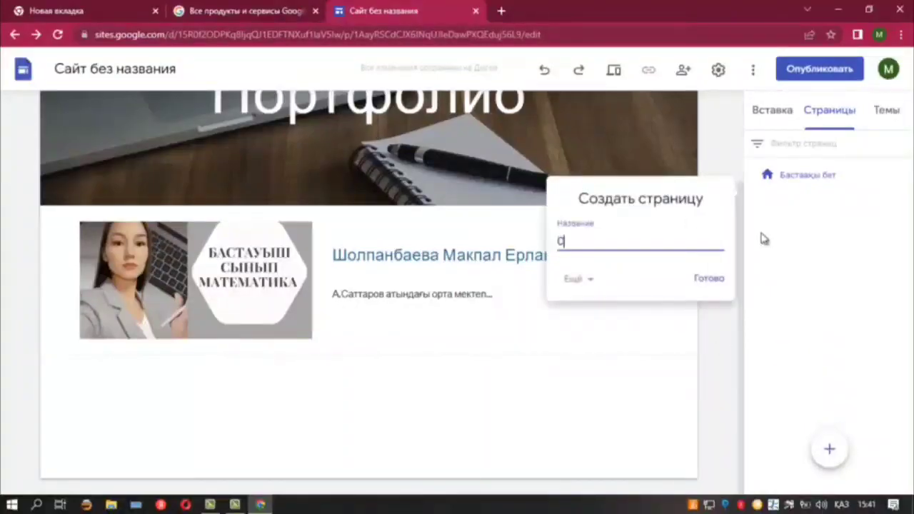
type("Сертификаттар")
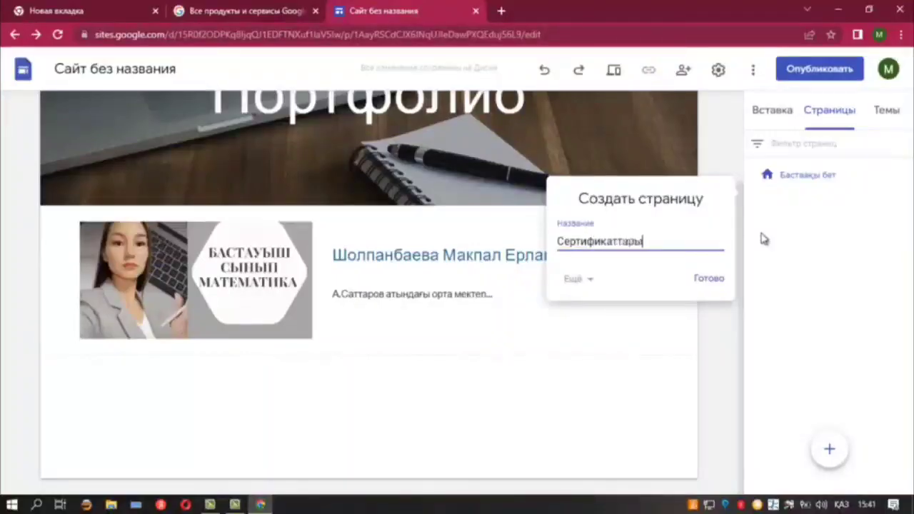
type("ым")
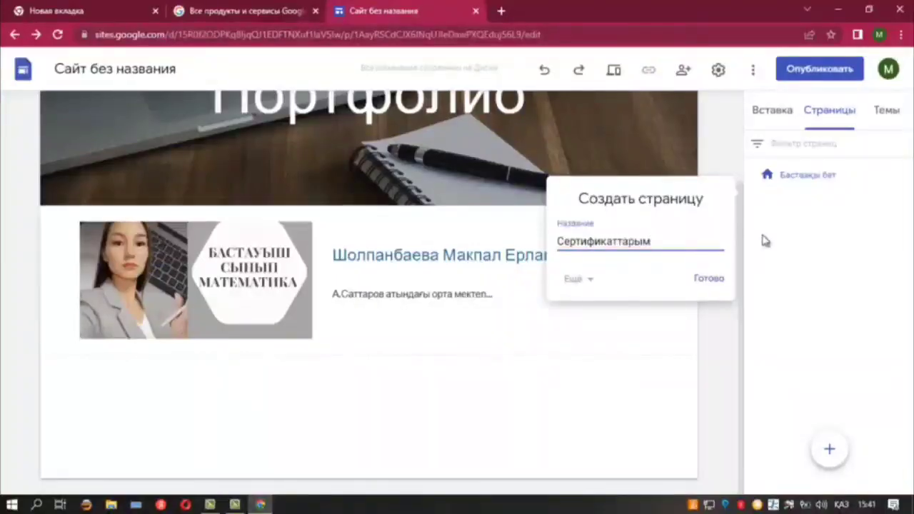
left_click(633, 361)
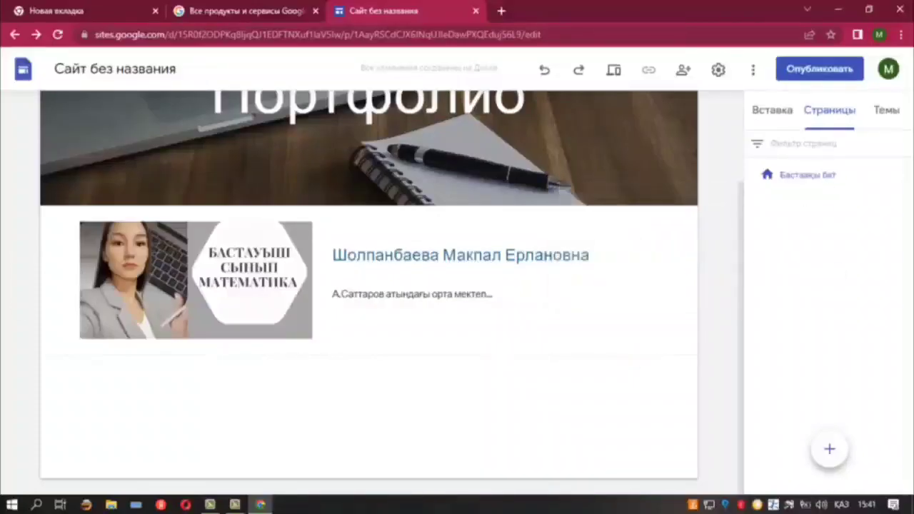
left_click(828, 451)
type("q")
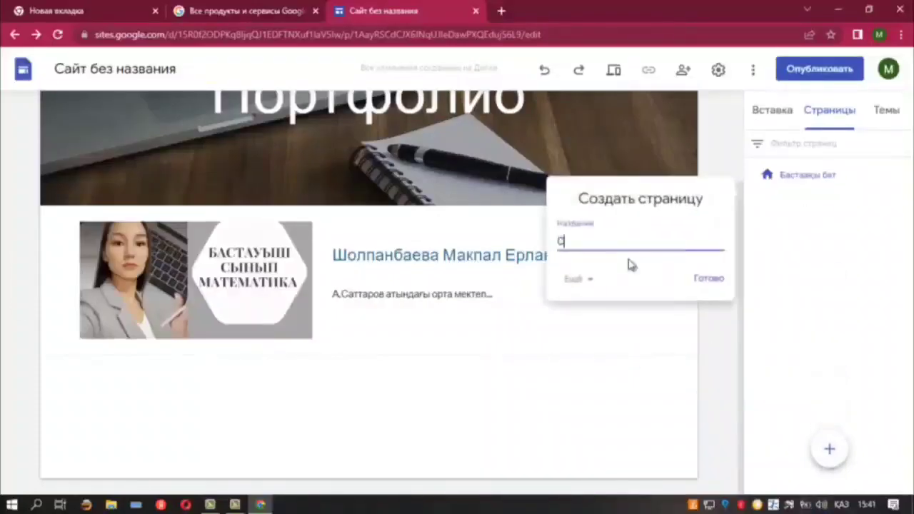
type("ертификат")
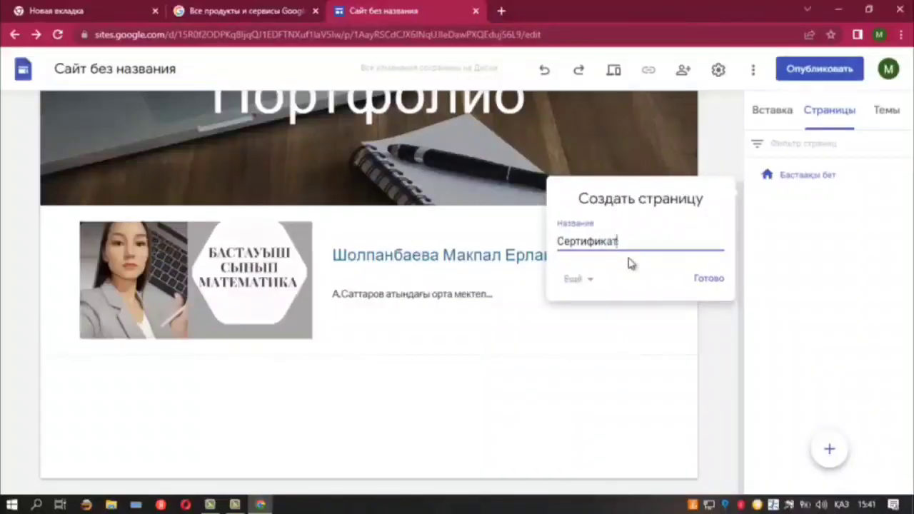
left_click(703, 282)
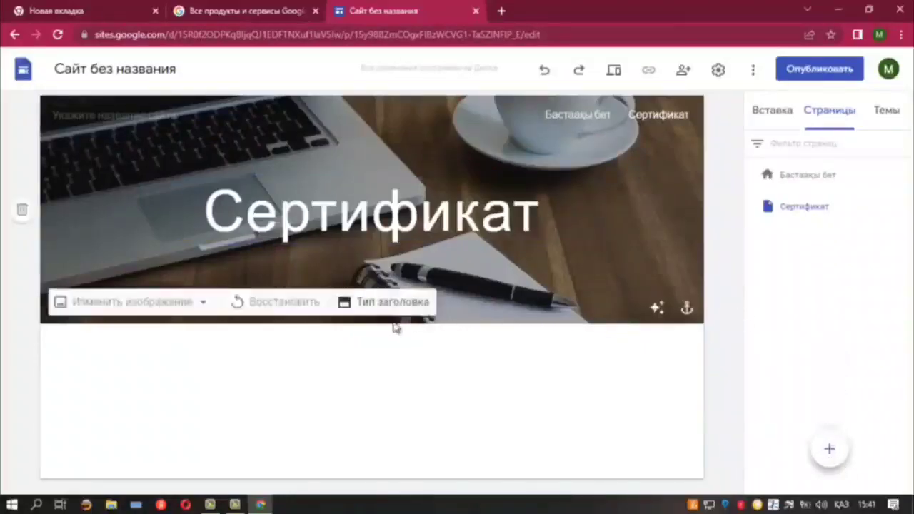
Create the pages 'Жетістіктерім', 'Сынып жетекші' and 'Фото галерея' one after another
left_click(830, 451)
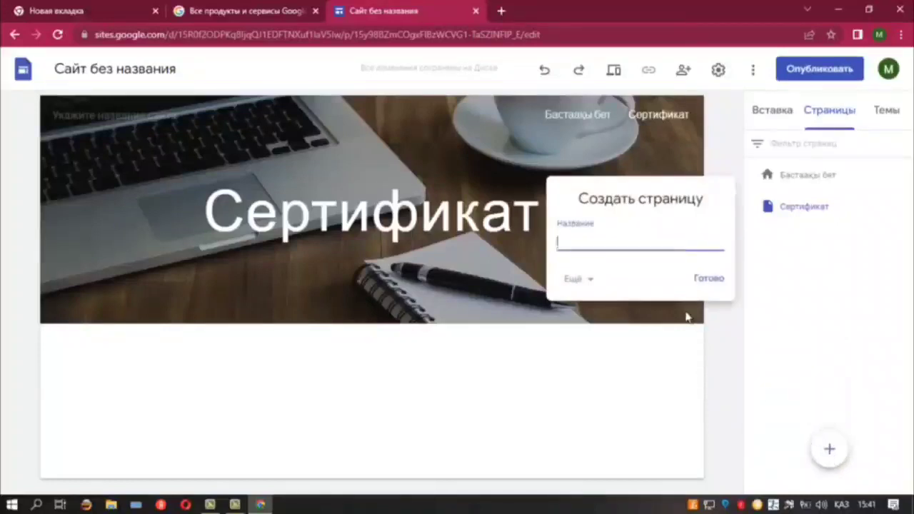
type("Жетістіктерім")
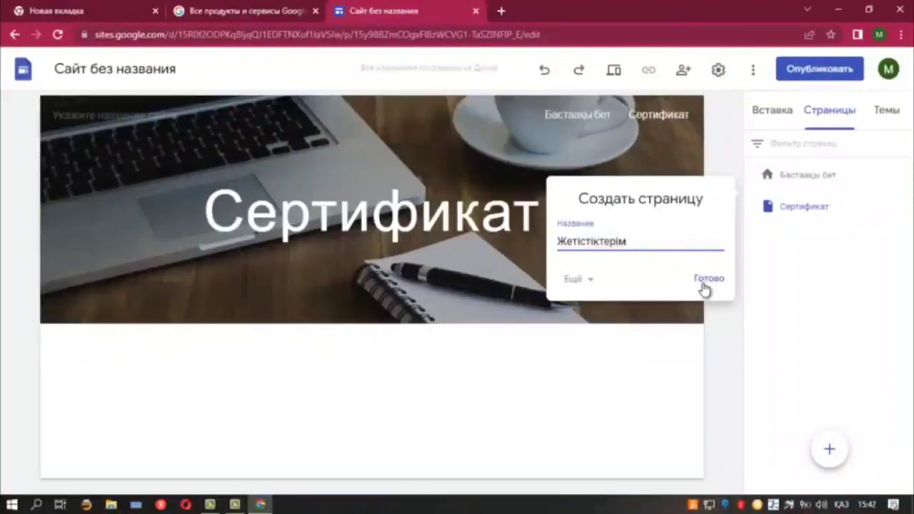
left_click(708, 279)
left_click(830, 460)
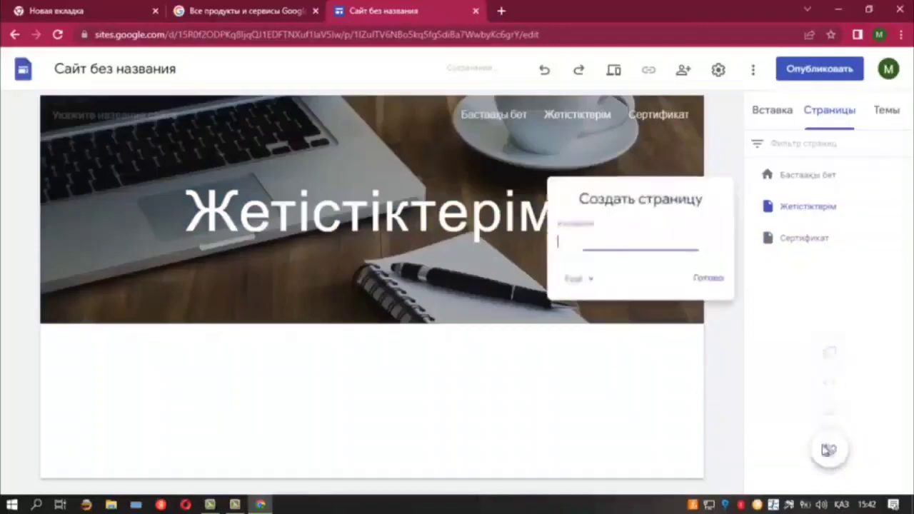
type("Сынып")
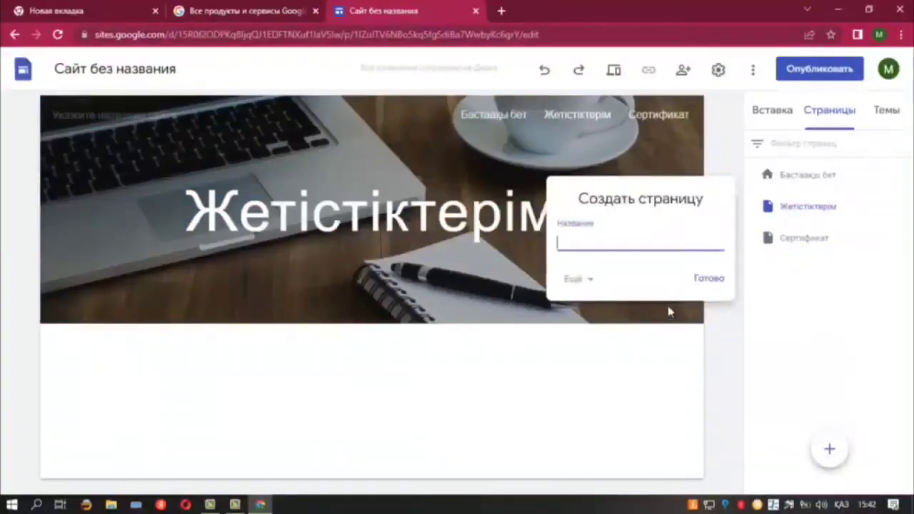
type(" жетекш")
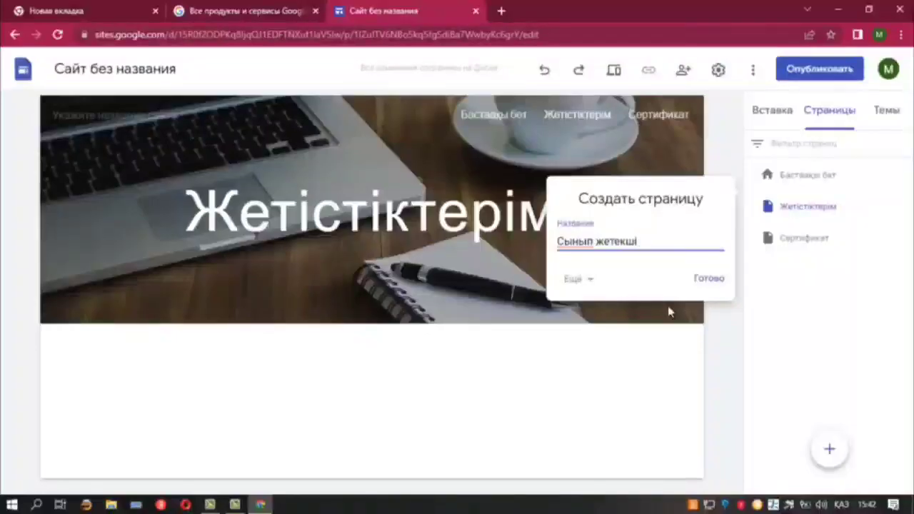
type("і")
left_click(706, 279)
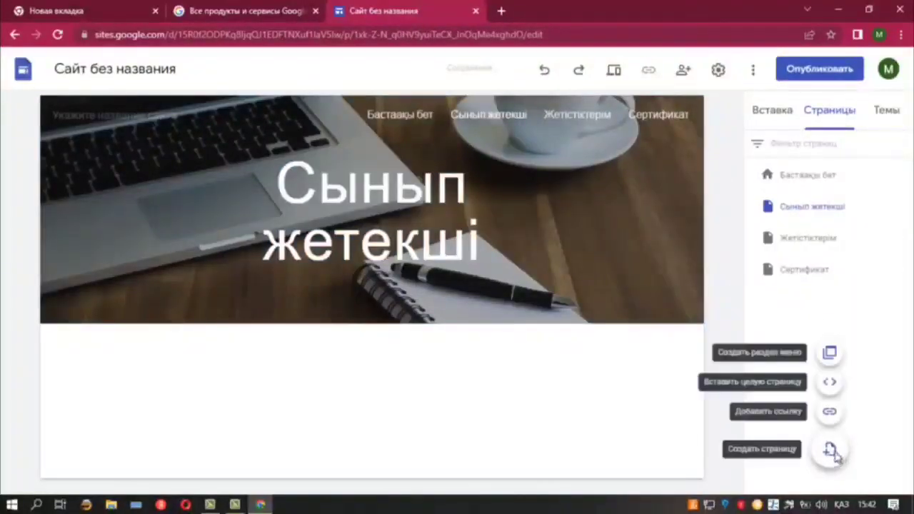
left_click(831, 451)
type("Ф")
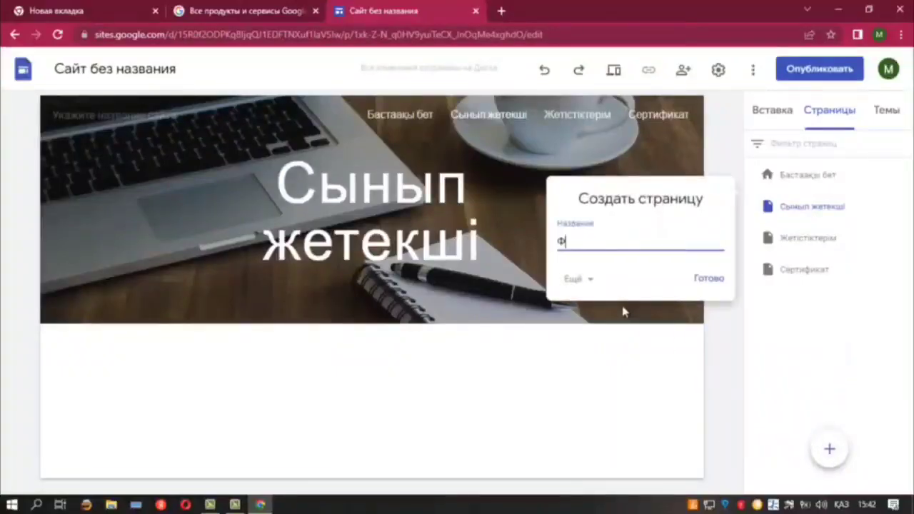
type("ото г")
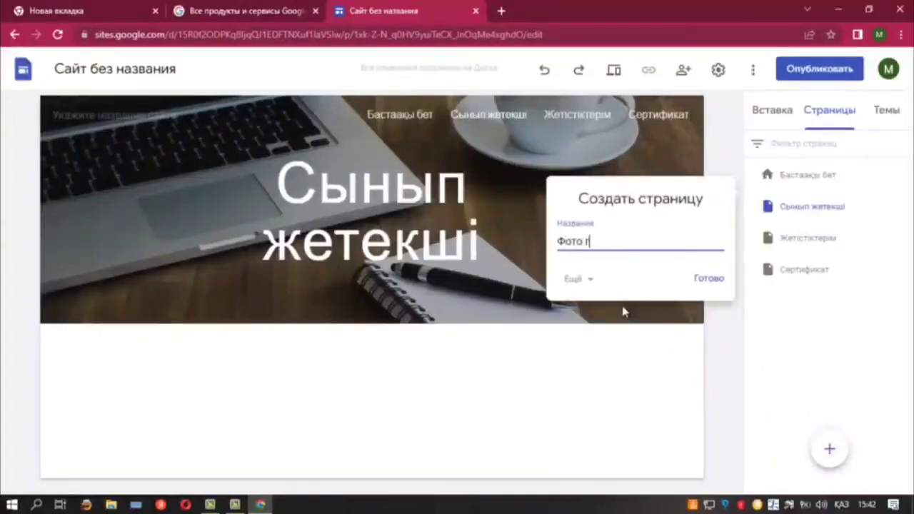
type("алерея")
left_click(719, 282)
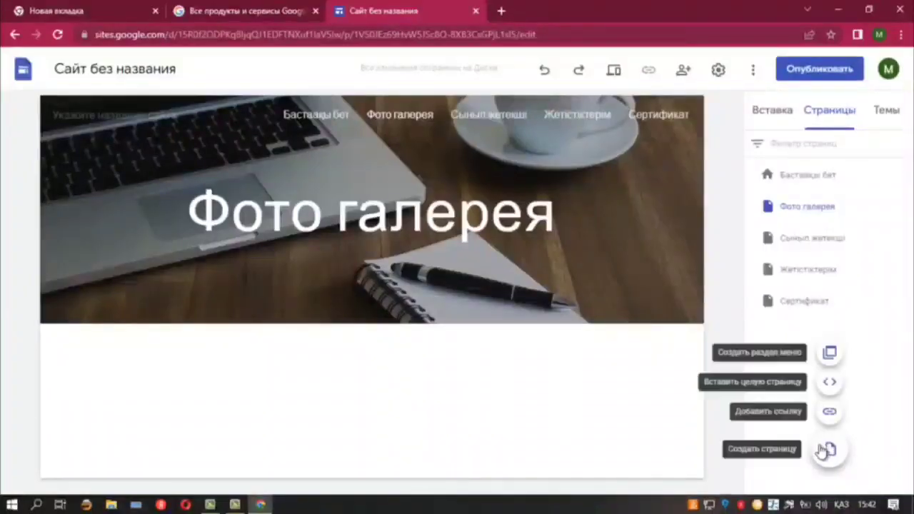
Create the page 'Ашық сабақтар' with a capital А, then start naming another new page Бейнесабақтар
mouse_move(835, 446)
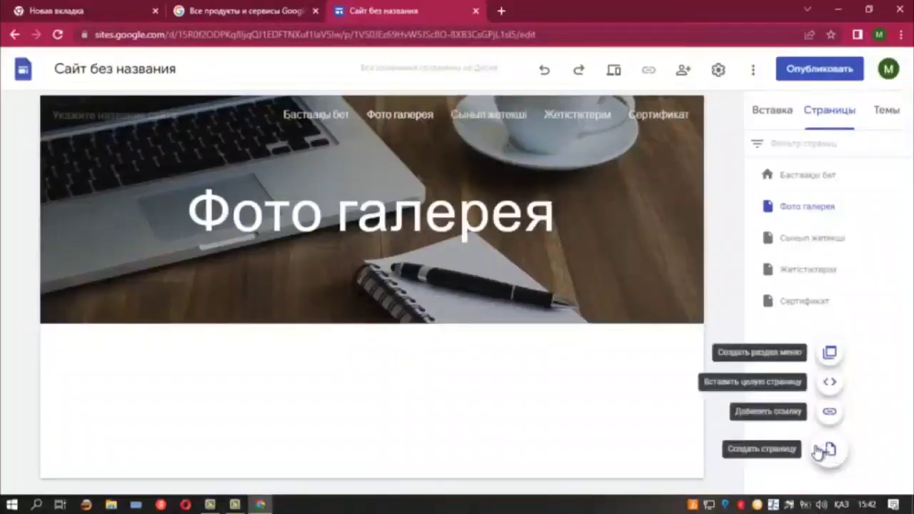
mouse_move(829, 463)
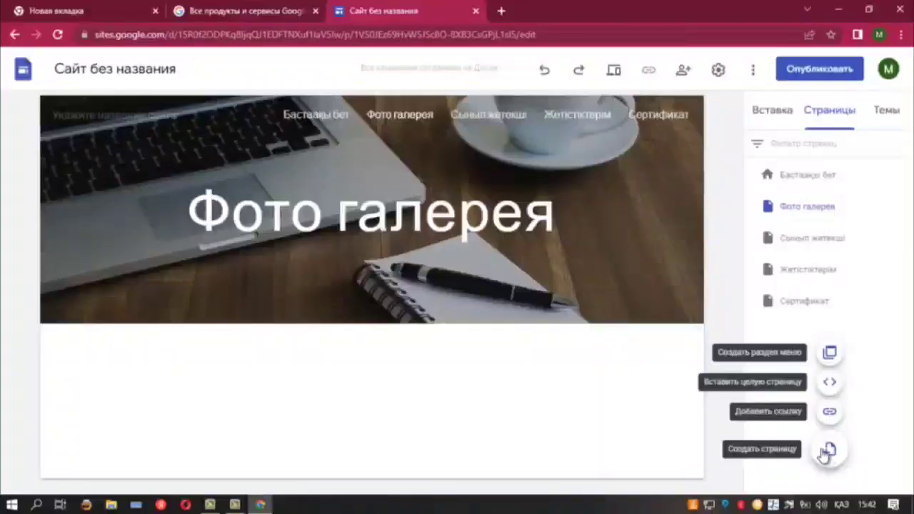
left_click(829, 450)
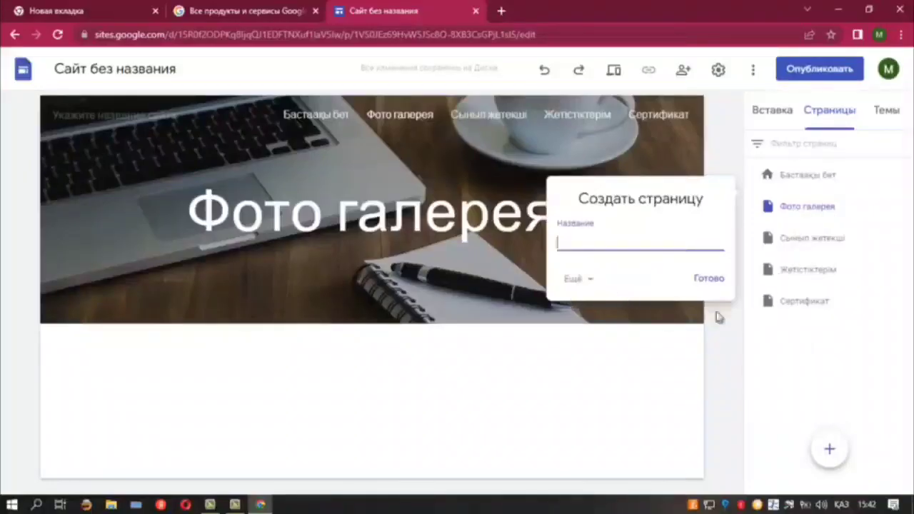
type("а")
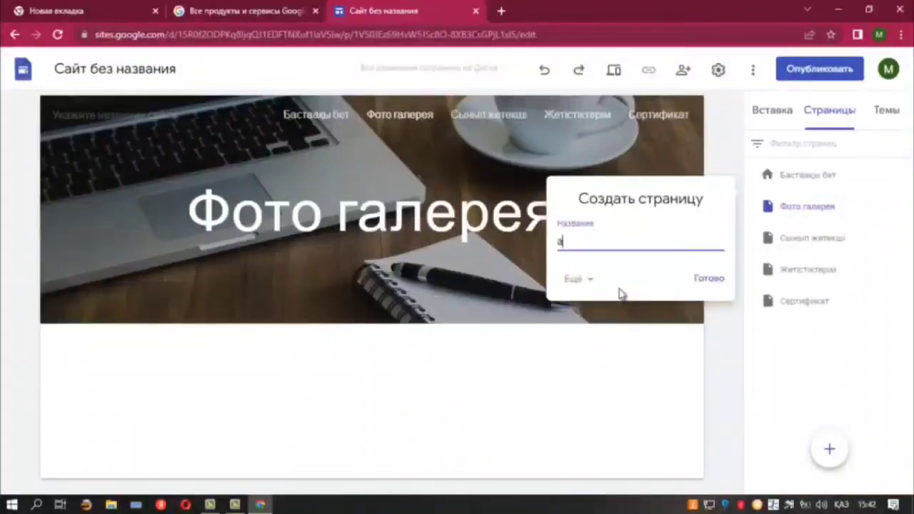
type("шық сабақтар")
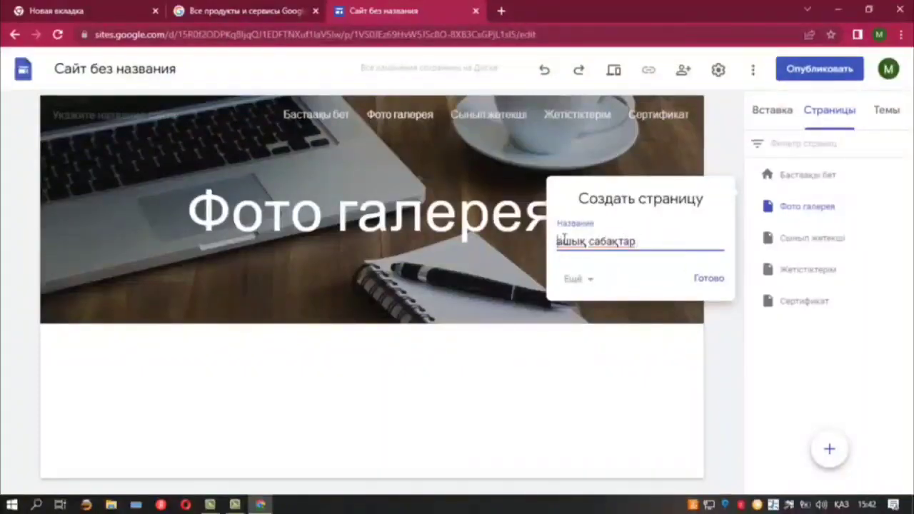
key("BackSpace")
type("А")
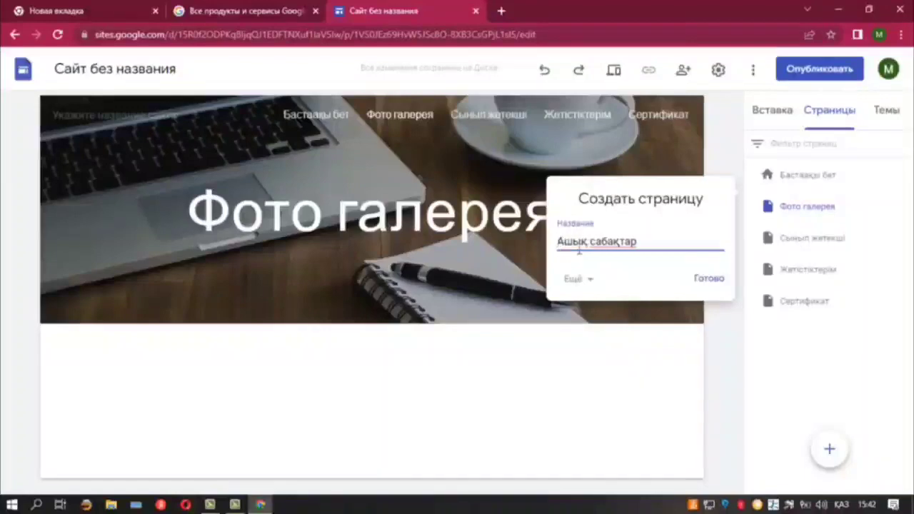
left_click(707, 278)
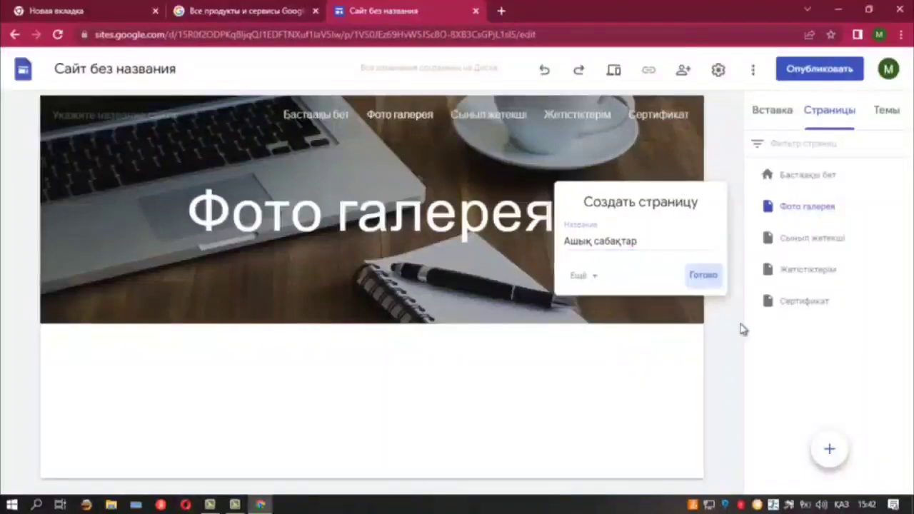
left_click(830, 449)
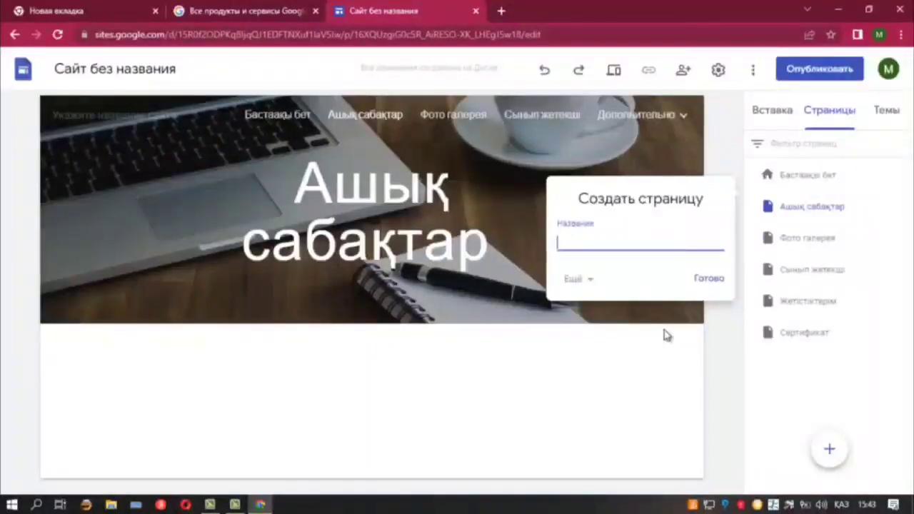
type("йн")
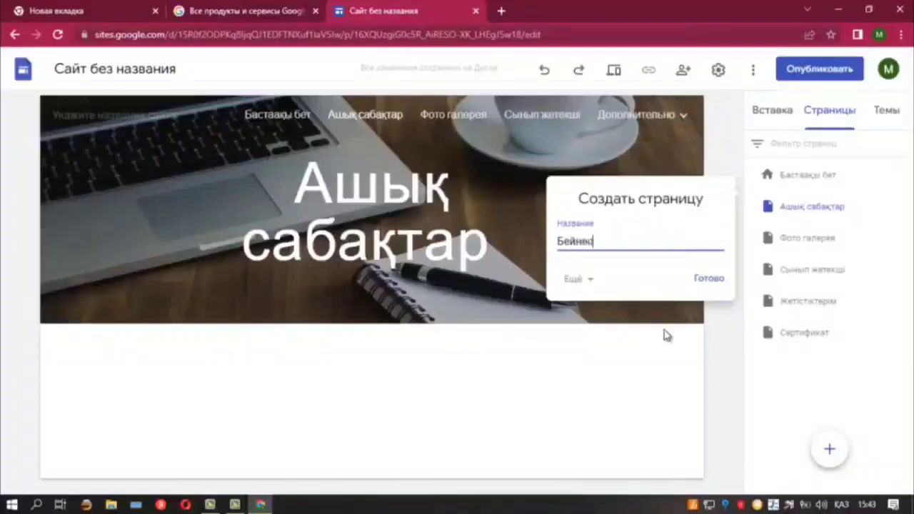
type("есабақтар")
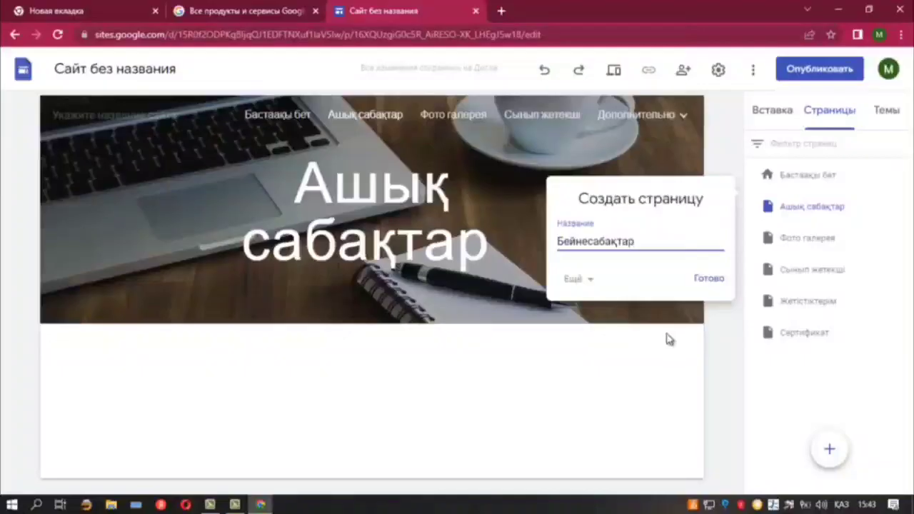
Create Бейнесабақтар, move Ашық сабақтар above it and nest Фото галерея under Ашық сабақтар
left_click(709, 277)
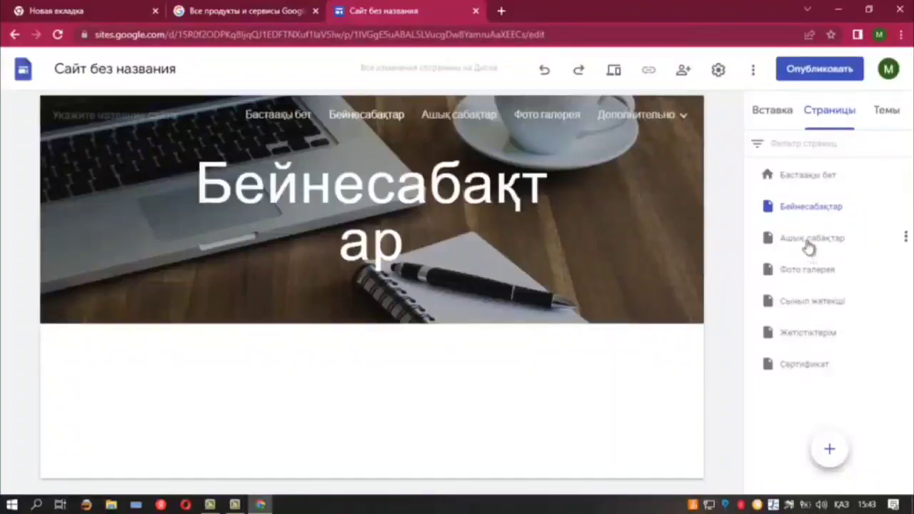
left_click_drag(809, 247, 808, 203)
left_click_drag(802, 273, 807, 221)
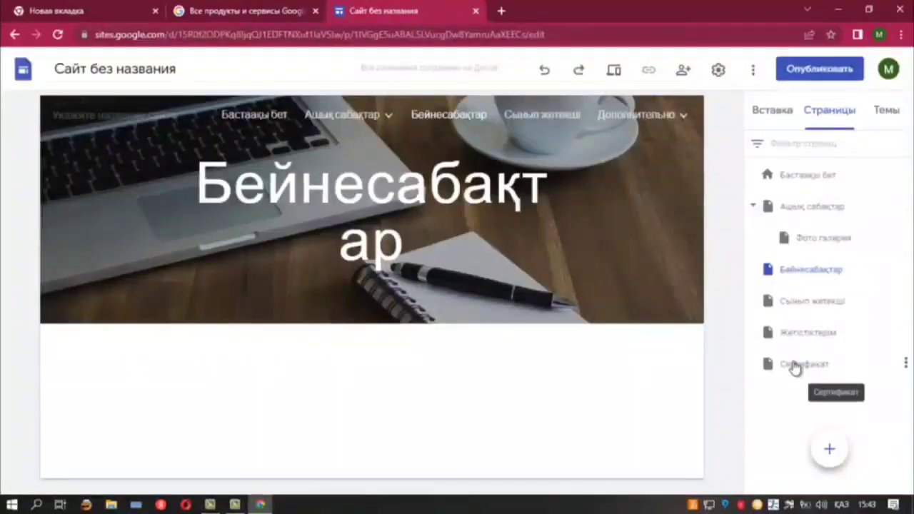
Open the Сертификат page for editing, leaving its name unchanged
double_click(812, 364)
left_click(802, 417)
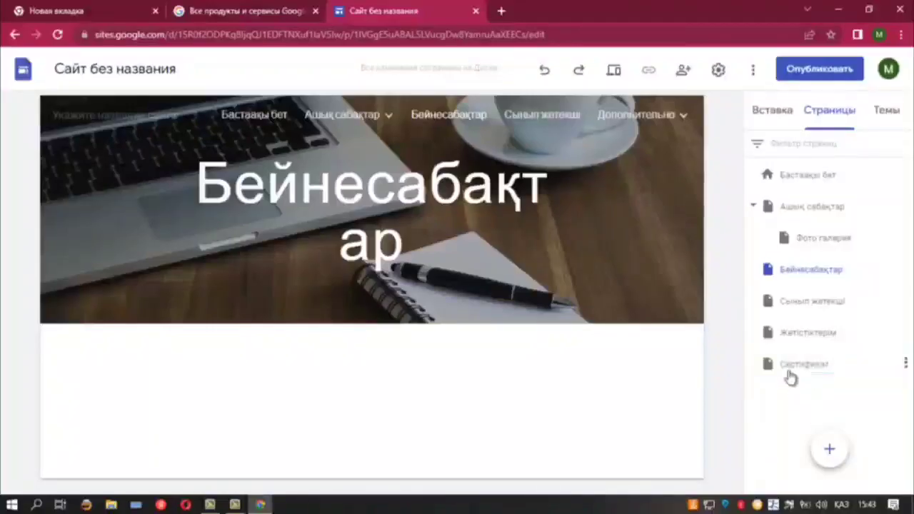
left_click(774, 375)
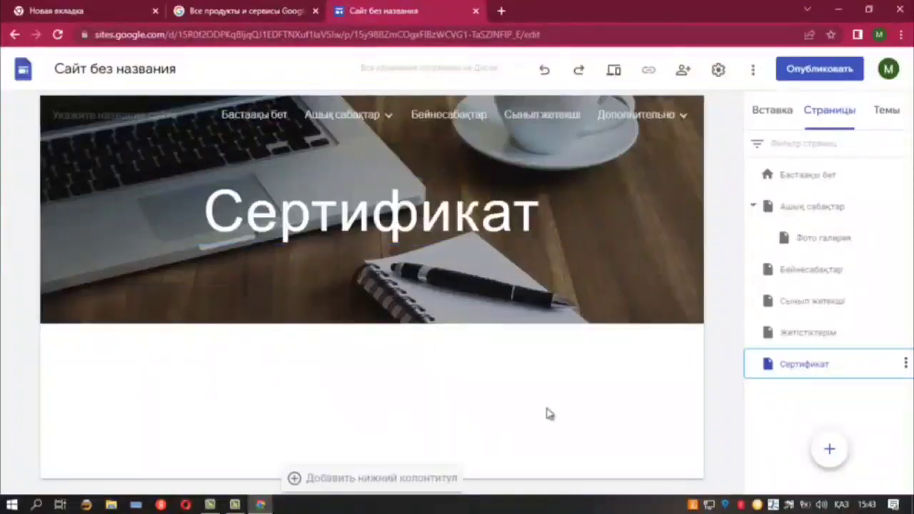
Add a three-column image block and place сертификат.pdf from Drive in its first column
left_click(766, 116)
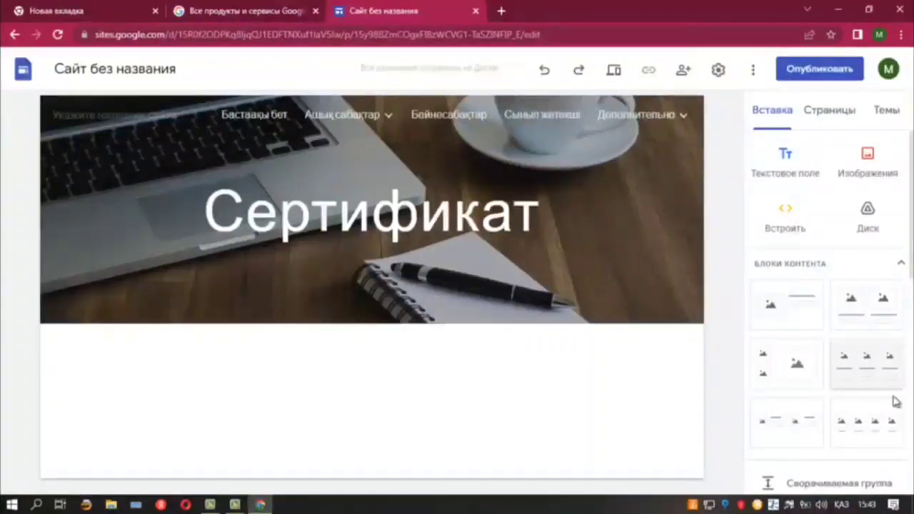
left_click(865, 372)
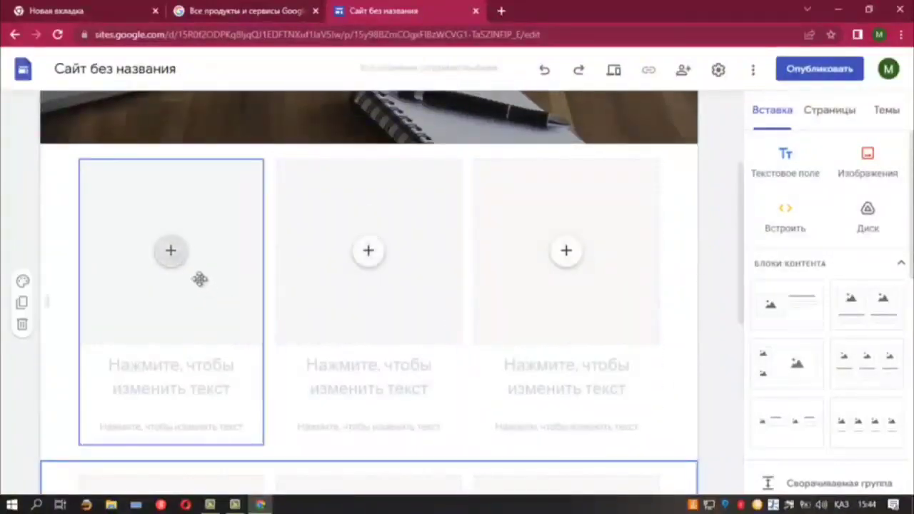
left_click(170, 255)
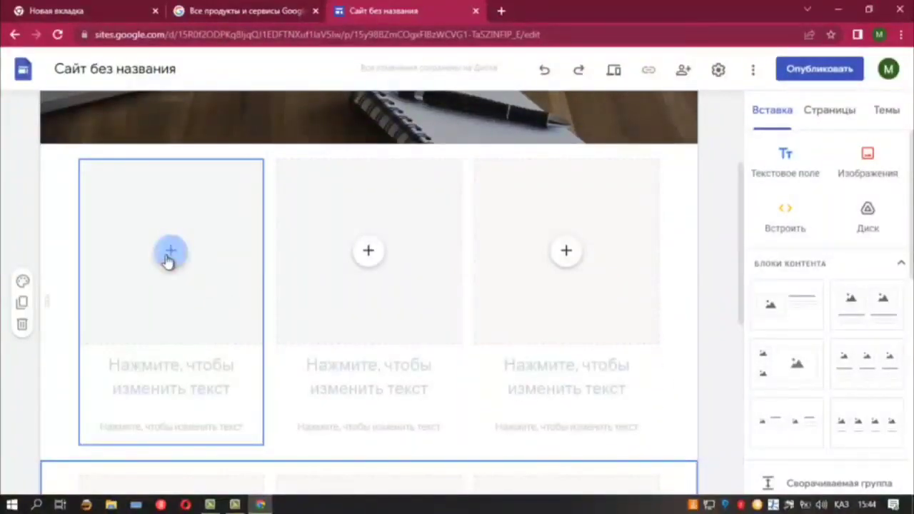
left_click(169, 255)
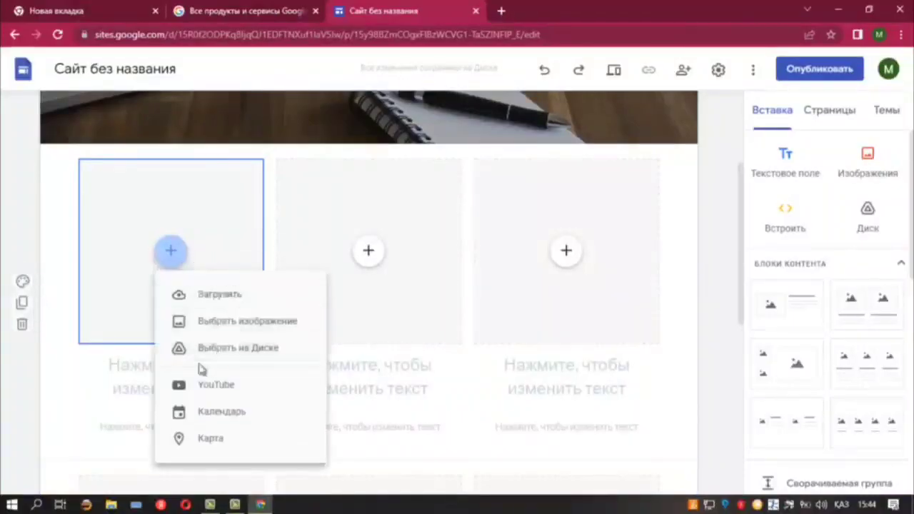
left_click(220, 349)
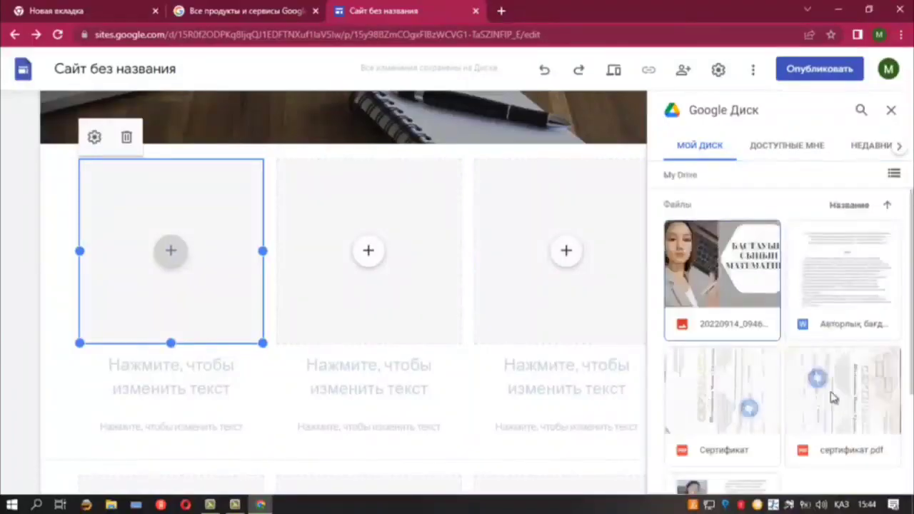
left_click(847, 400)
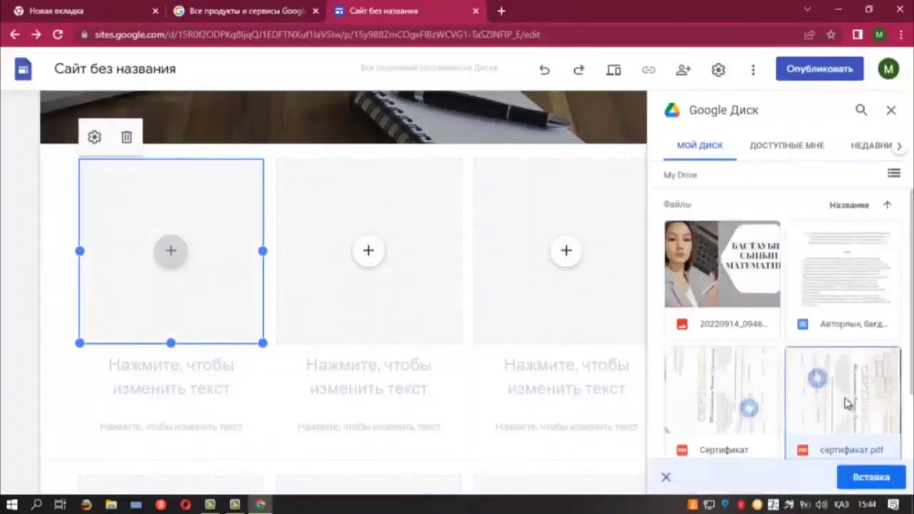
left_click(869, 479)
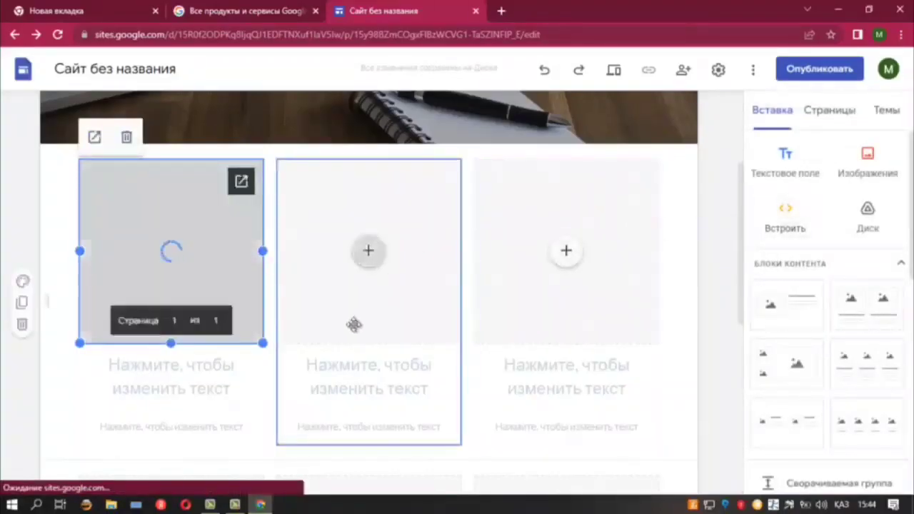
left_click(173, 366)
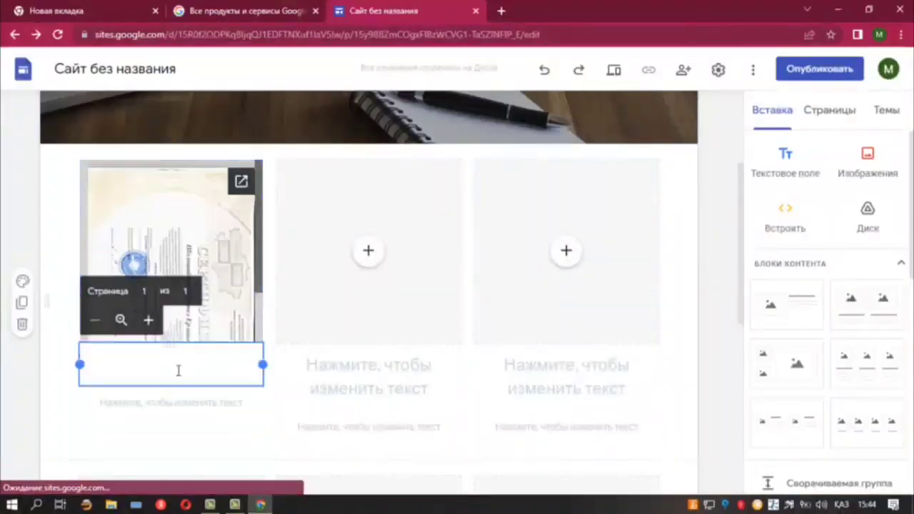
Write 'Өрлеу' as the heading under the first certificate tile
type("әә")
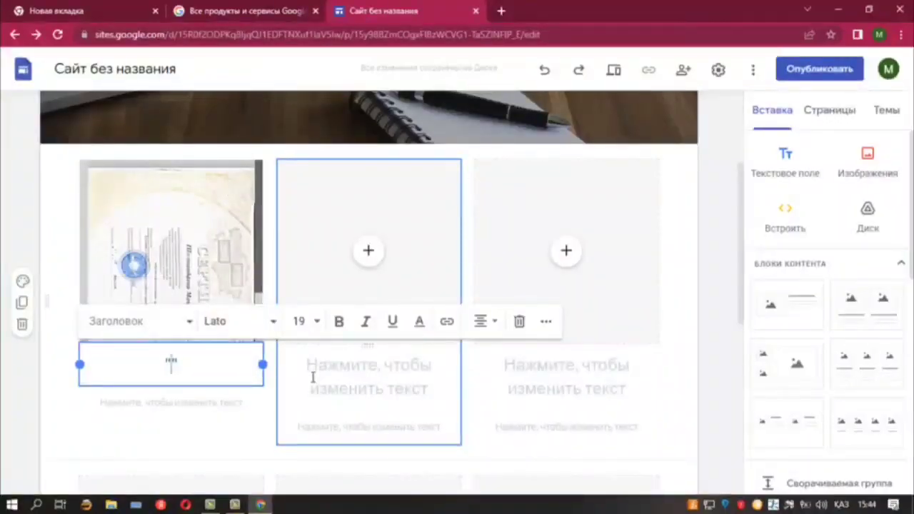
type("өрлеу")
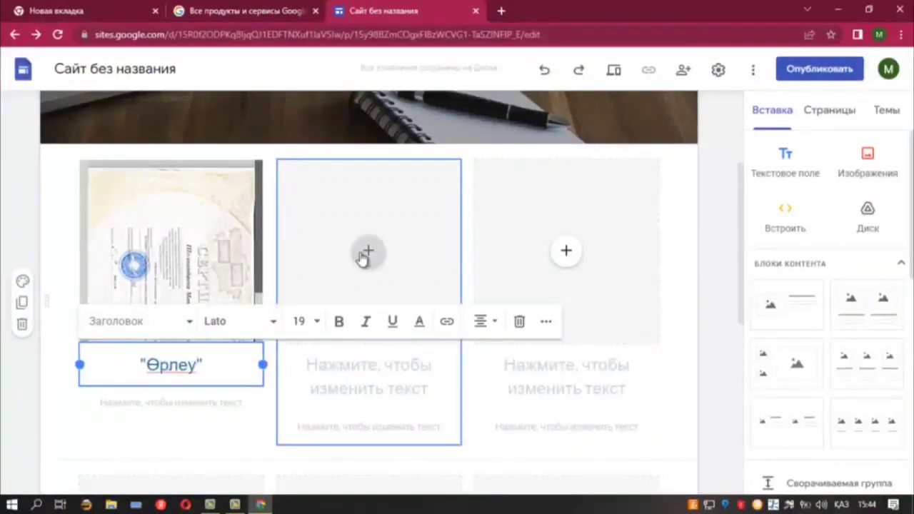
left_click(910, 189)
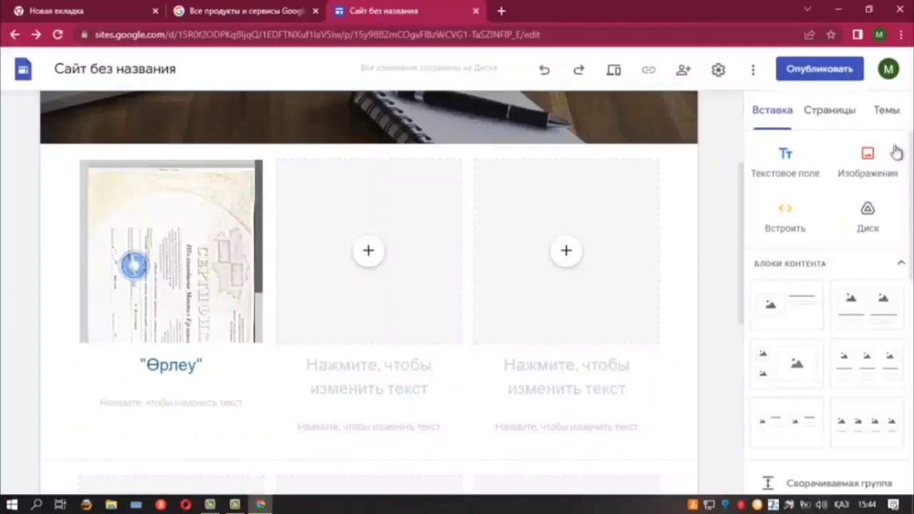
Switch to the Бейнесабақтар page and insert a four-column image block below its header
left_click(824, 116)
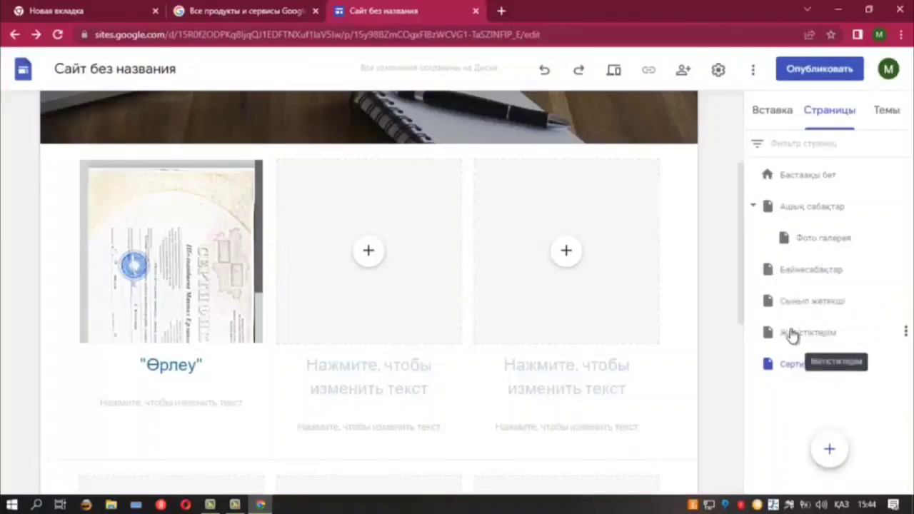
left_click(805, 274)
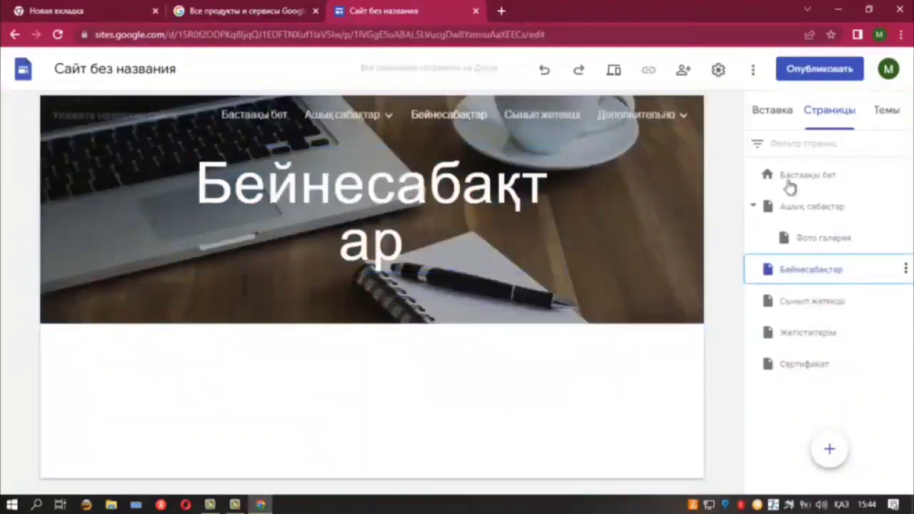
left_click(772, 112)
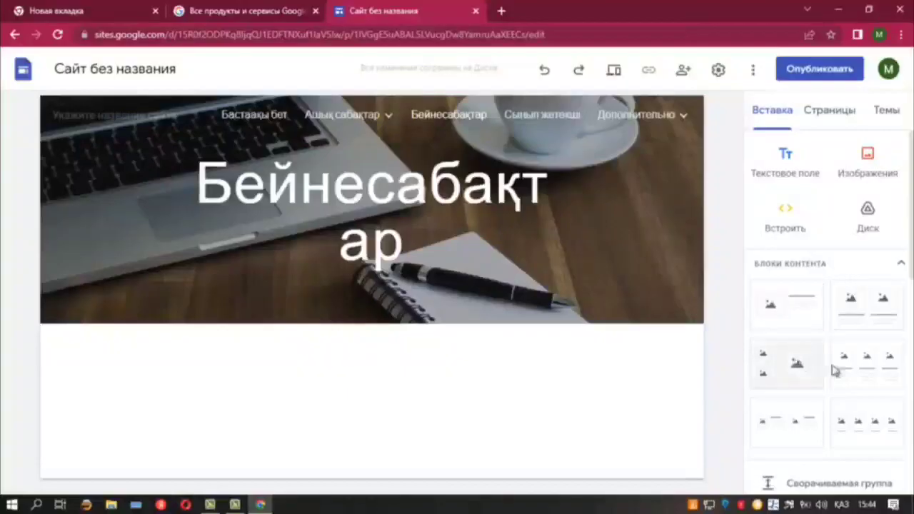
left_click(849, 423)
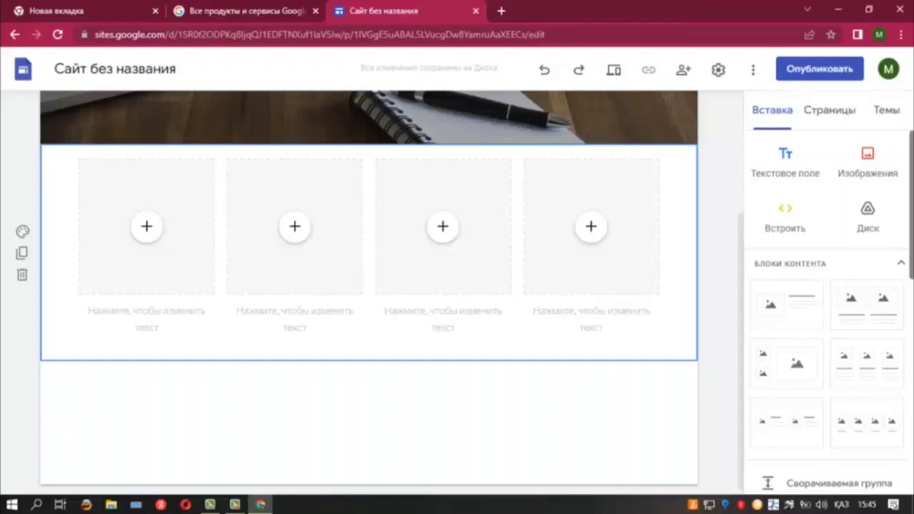
left_click(152, 232)
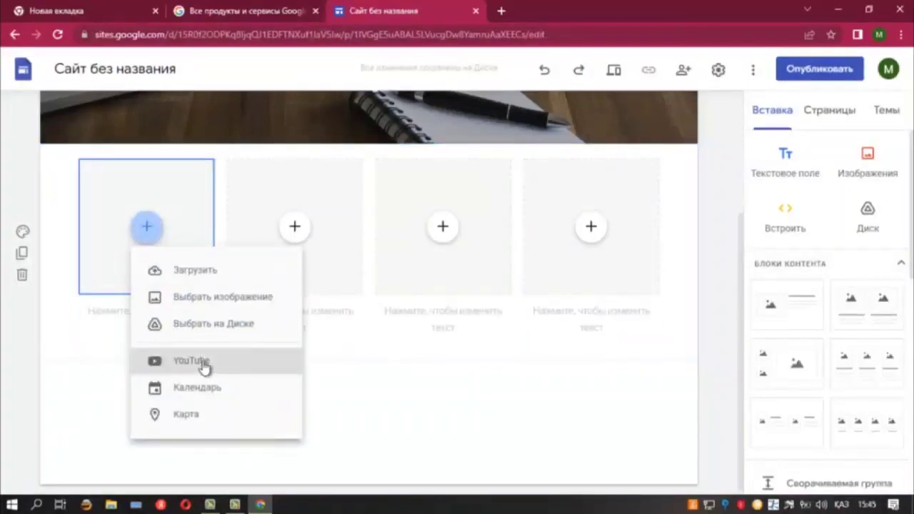
Embed the first uploaded YouTube video, the 23-сабақ maths lesson, in the first column tile
double_click(200, 362)
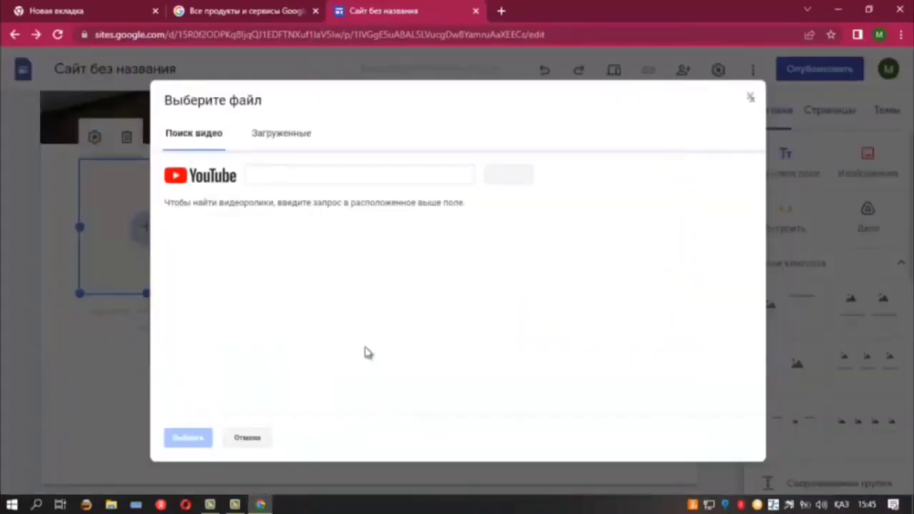
left_click(255, 134)
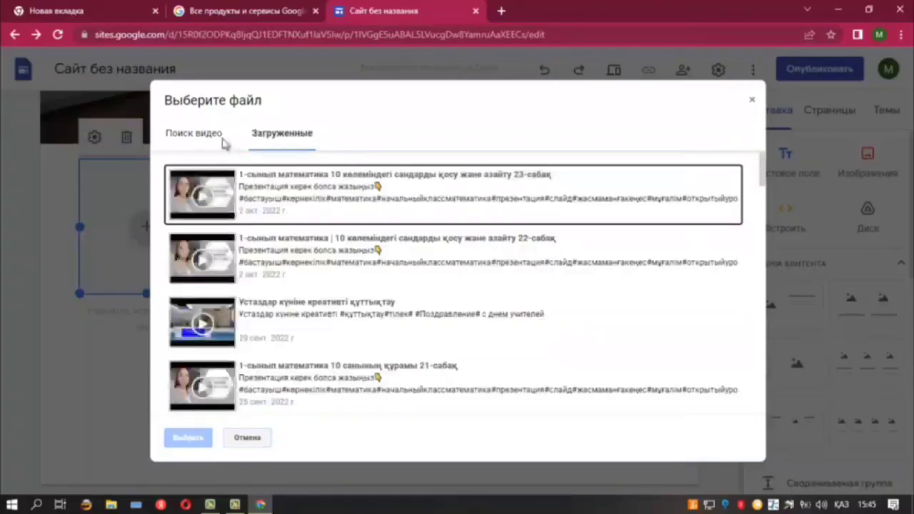
left_click(275, 191)
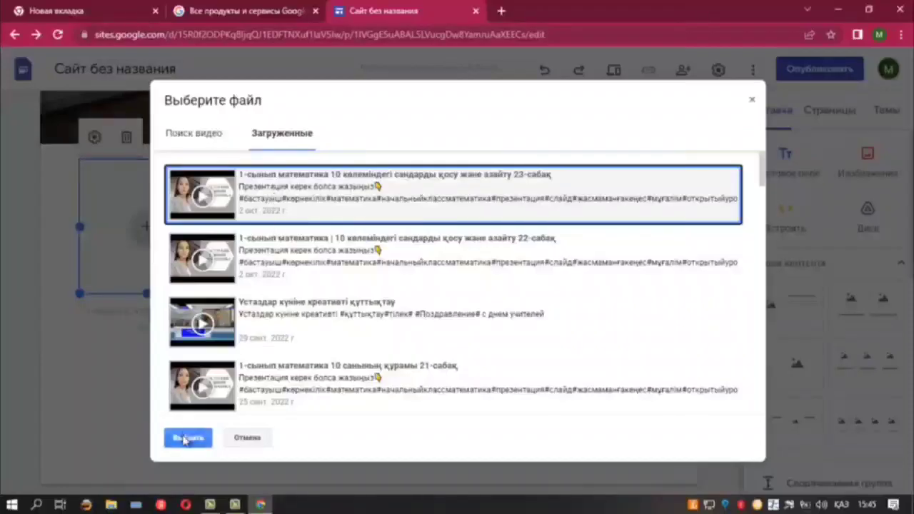
left_click(197, 137)
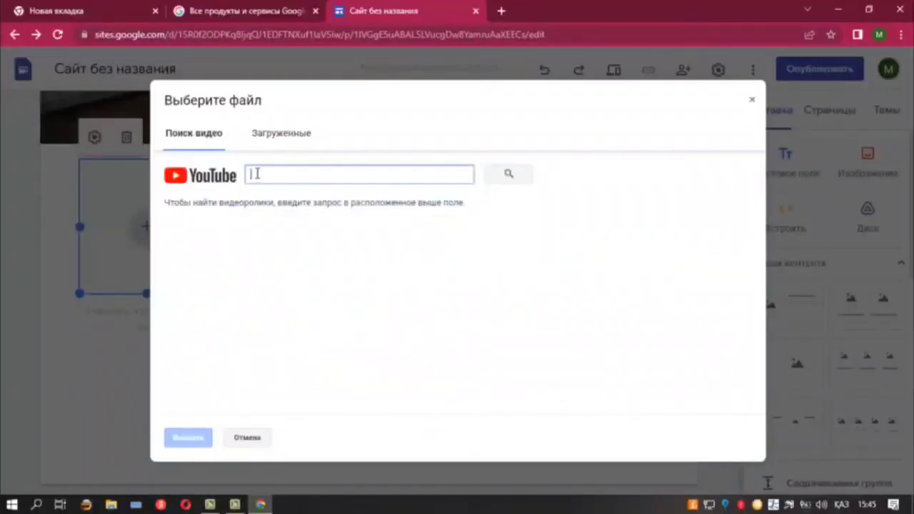
left_click(283, 134)
left_click(278, 204)
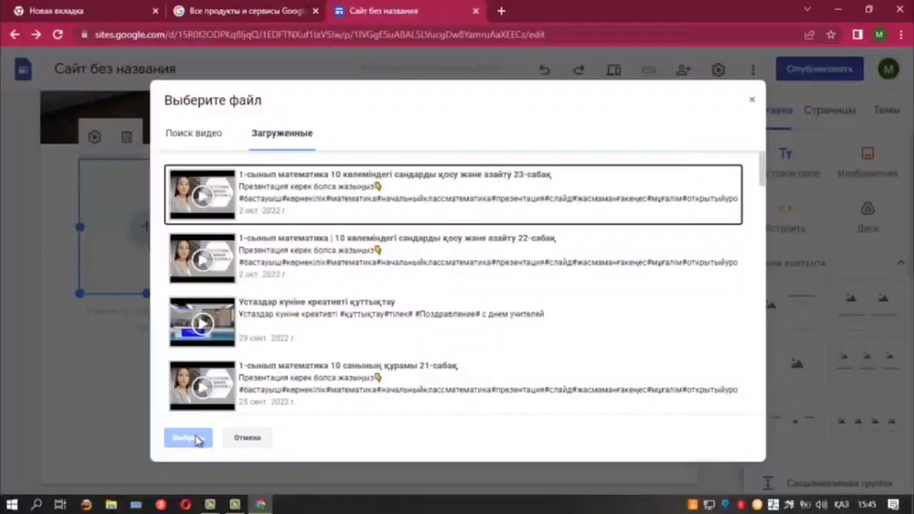
left_click(281, 189)
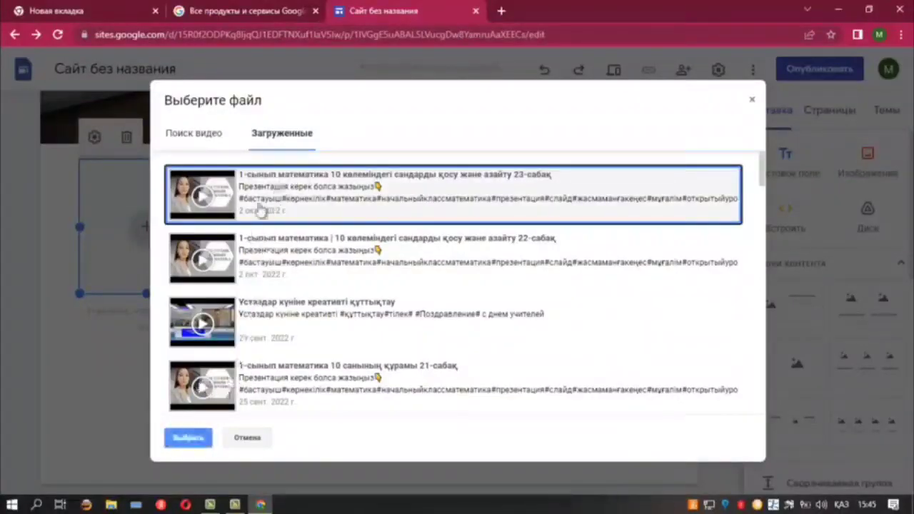
left_click(196, 438)
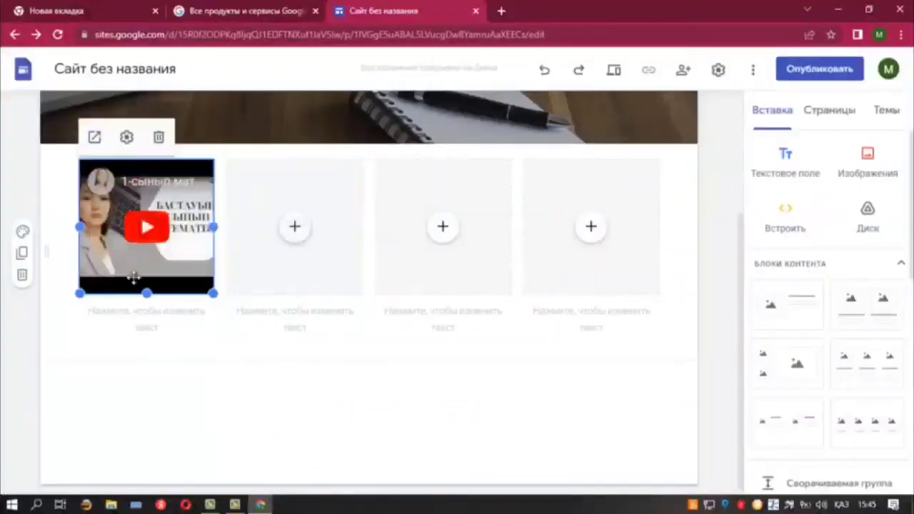
left_click(117, 308)
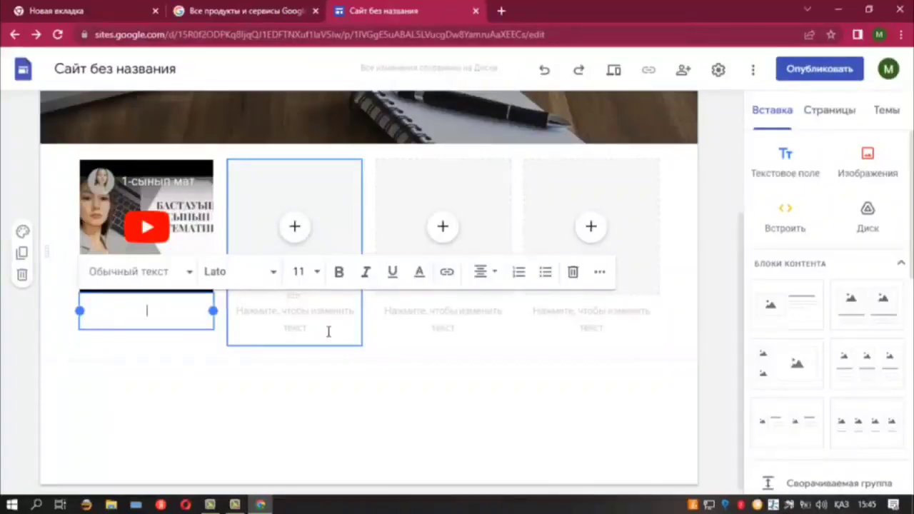
Caption the video 'он көлеміндегі сандарды қосу және азайту', then show the site's pages
type("он")
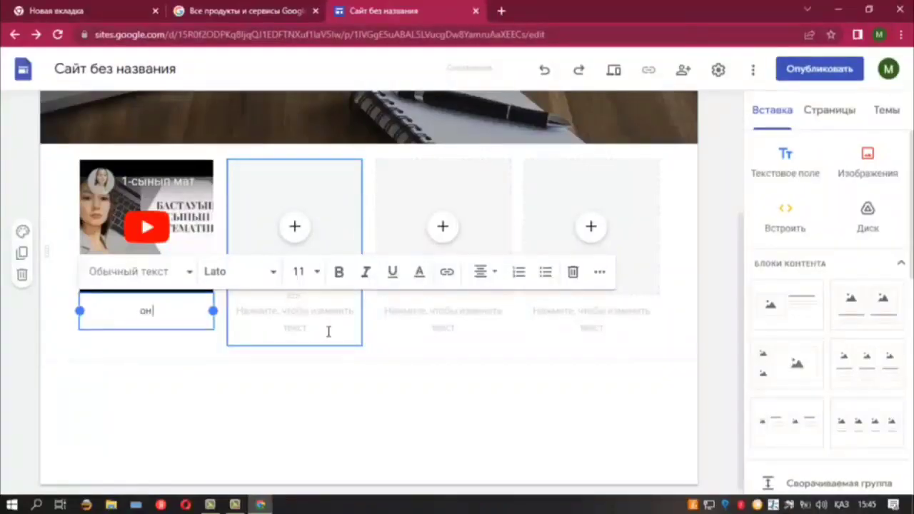
type(" ква")
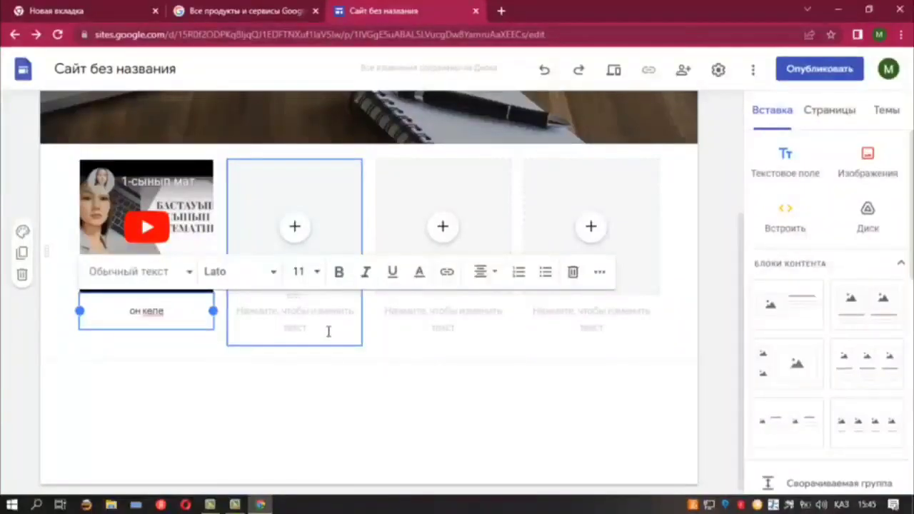
type("н көлем")
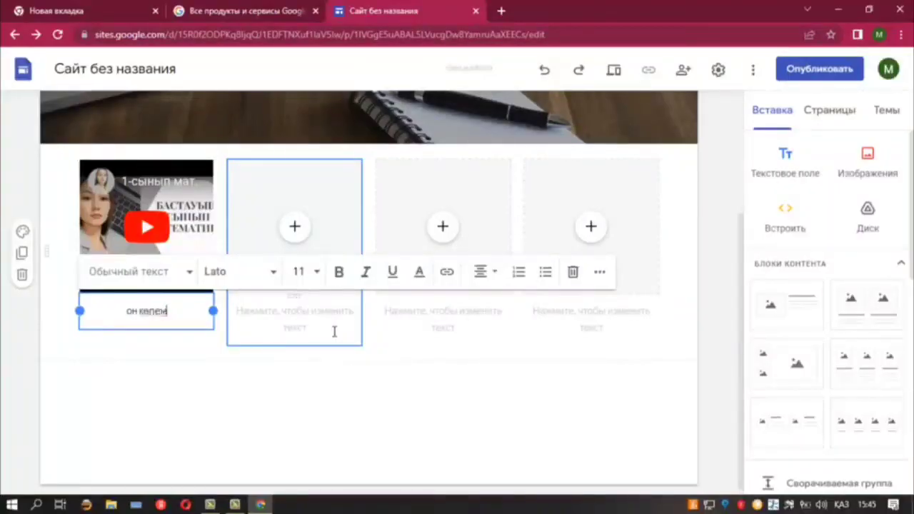
type("індегі")
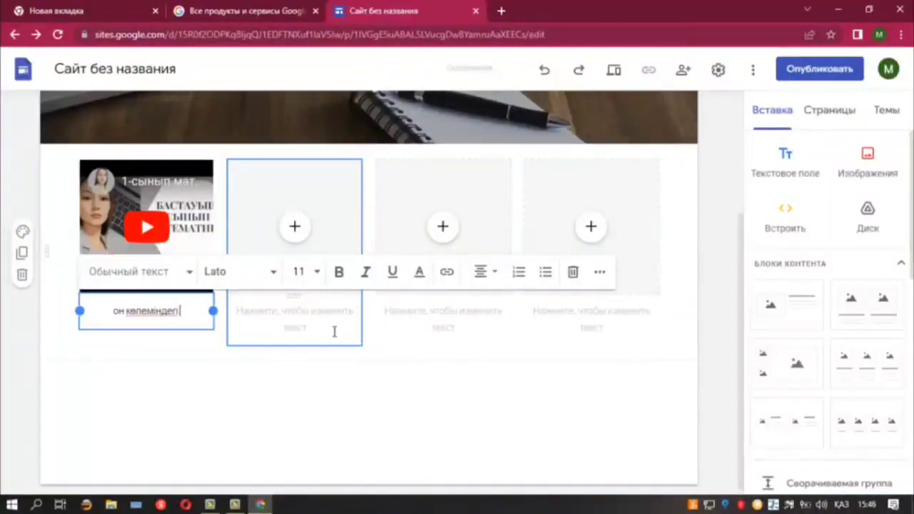
type(" санд")
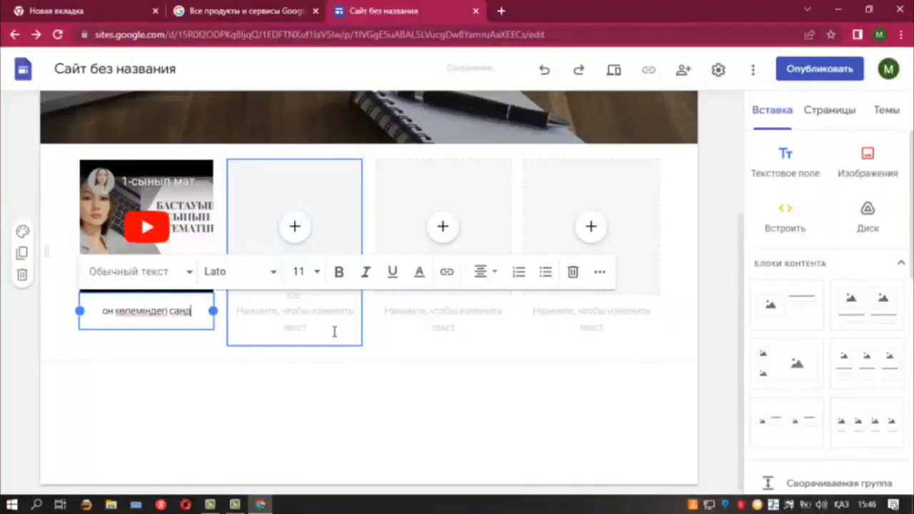
type("арды")
type(" косу")
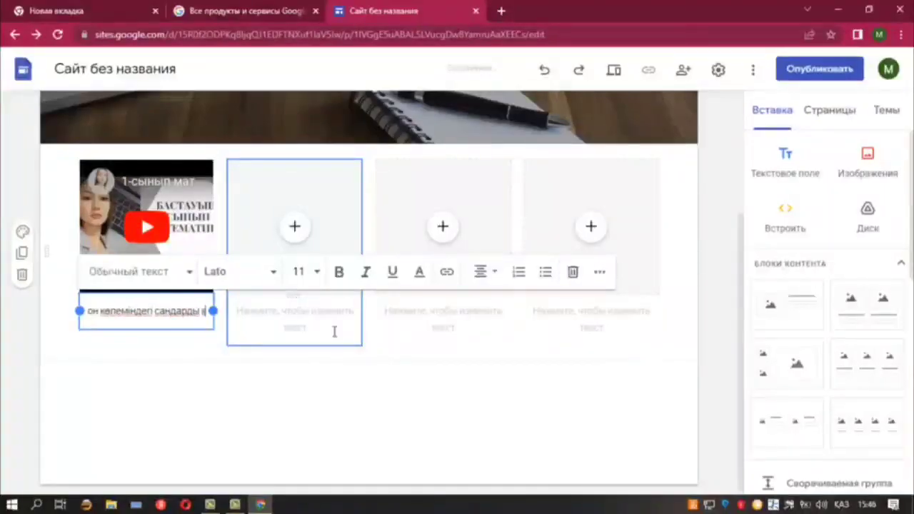
type(" ж")
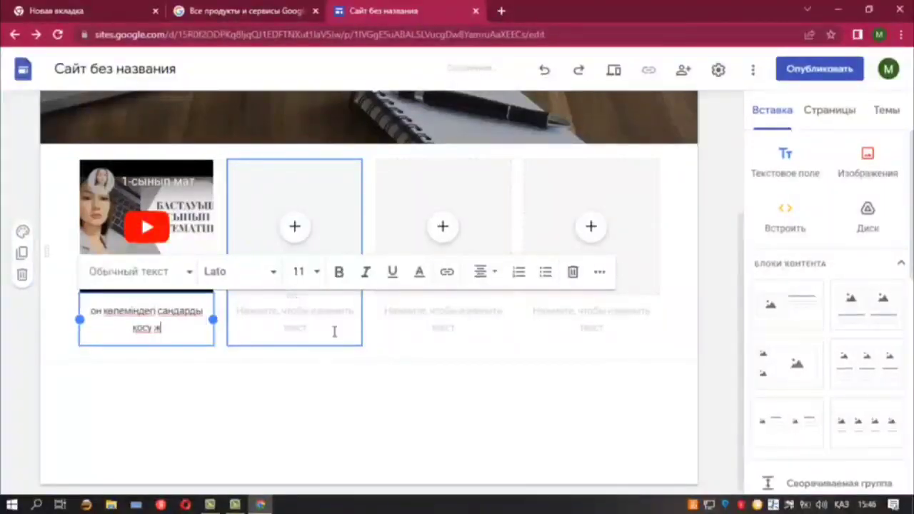
type("ане аз")
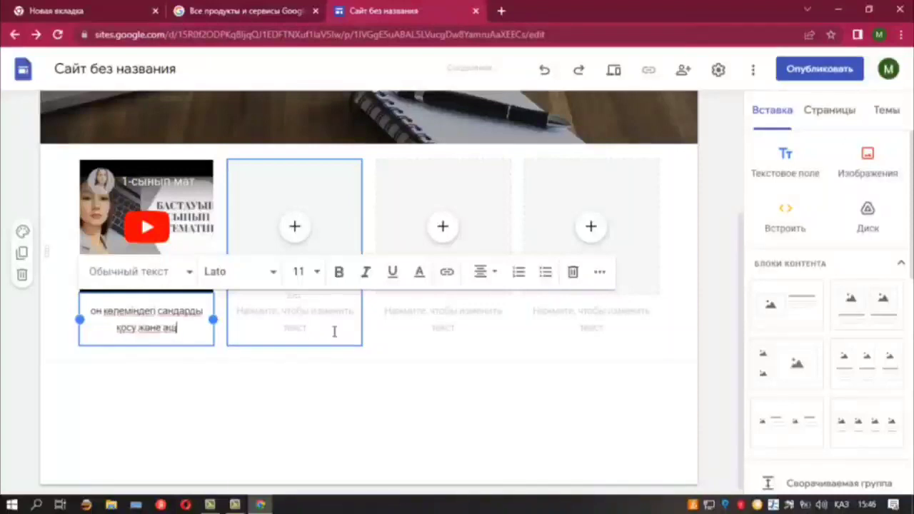
type("айту")
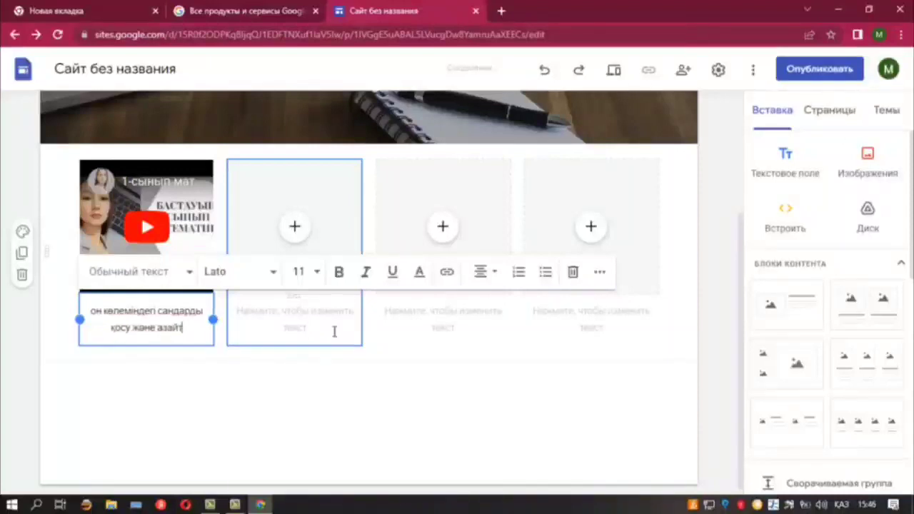
left_click(134, 406)
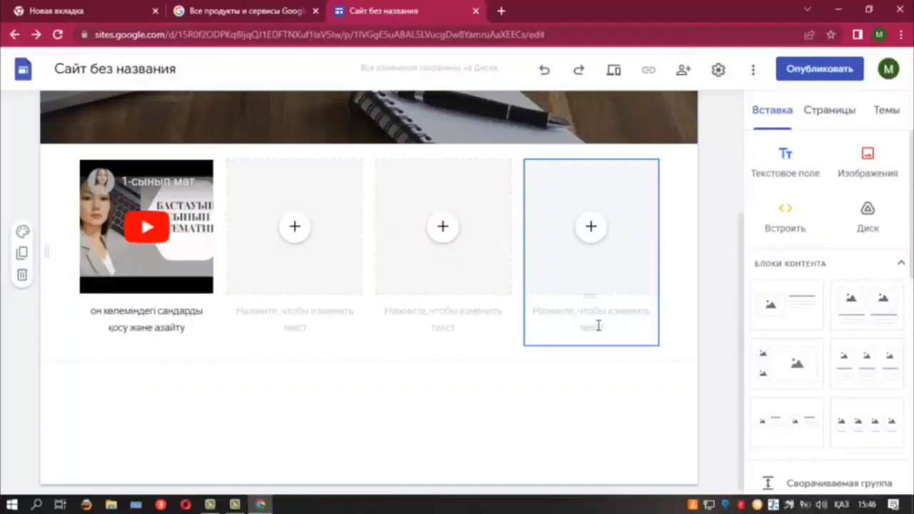
left_click(821, 111)
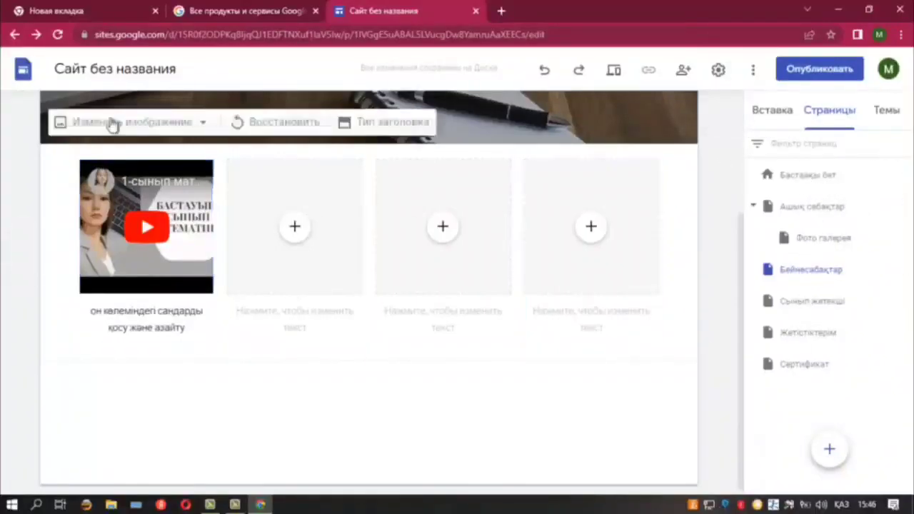
Replace the site title 'Сайт без названия' with 'Портфолио'
left_click(128, 68)
key("BackSpace")
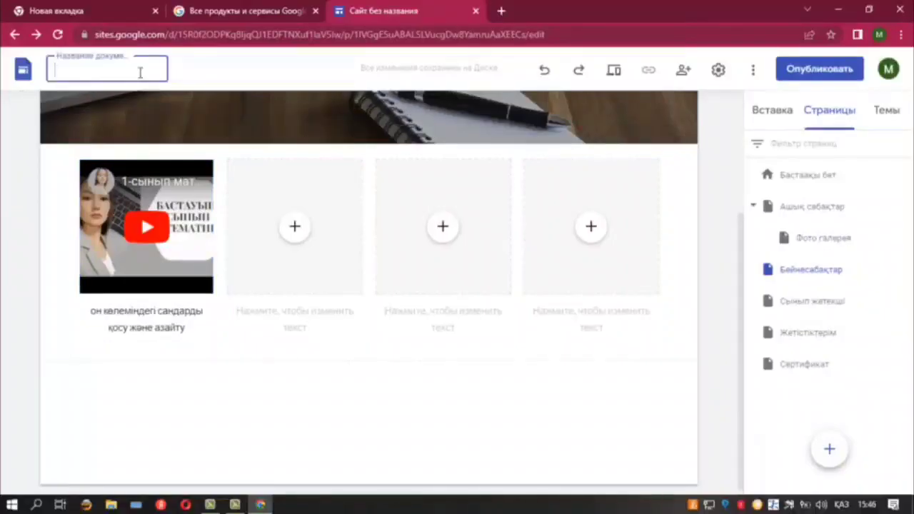
type("Портфолио")
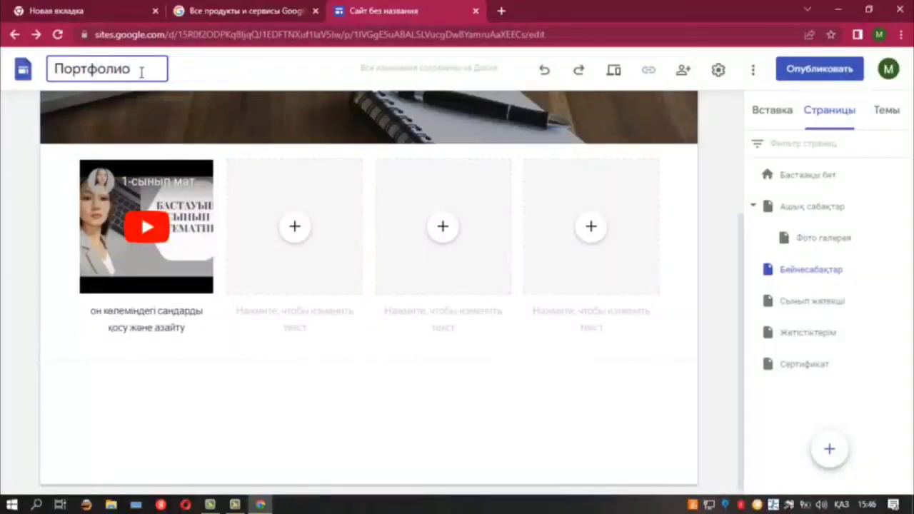
left_click(280, 405)
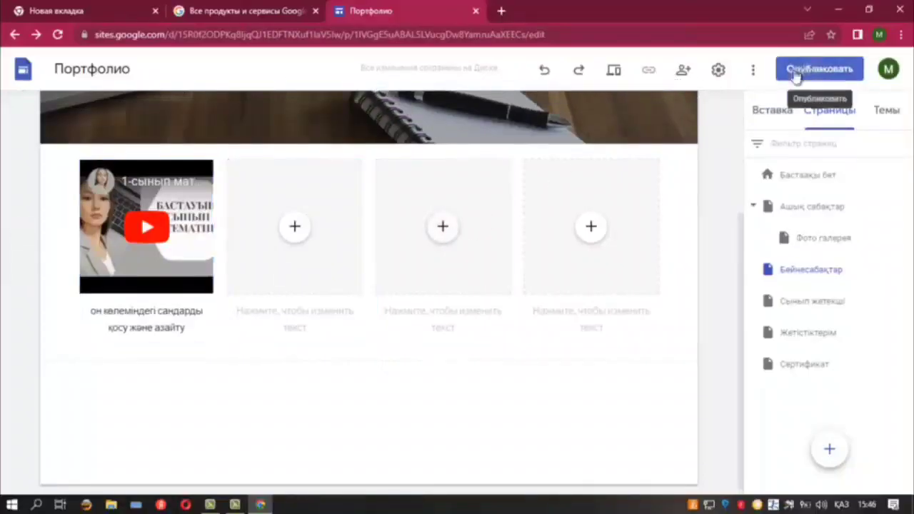
Publish the site at a web address spelled from the teacher's name, adjusting it when taken
left_click(819, 69)
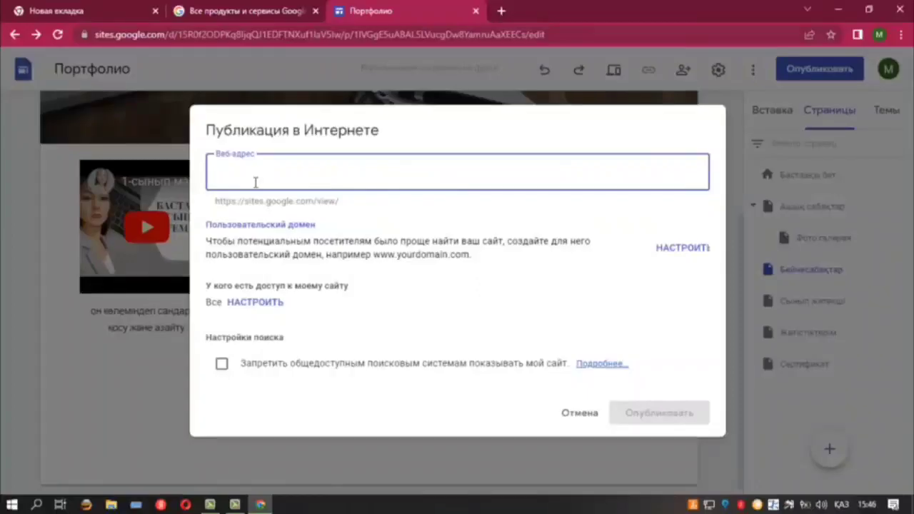
left_click(843, 505)
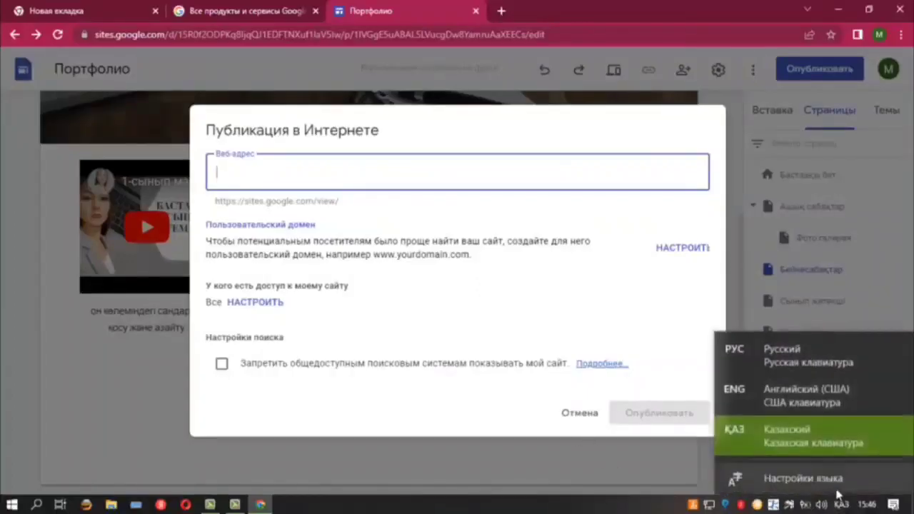
left_click(777, 400)
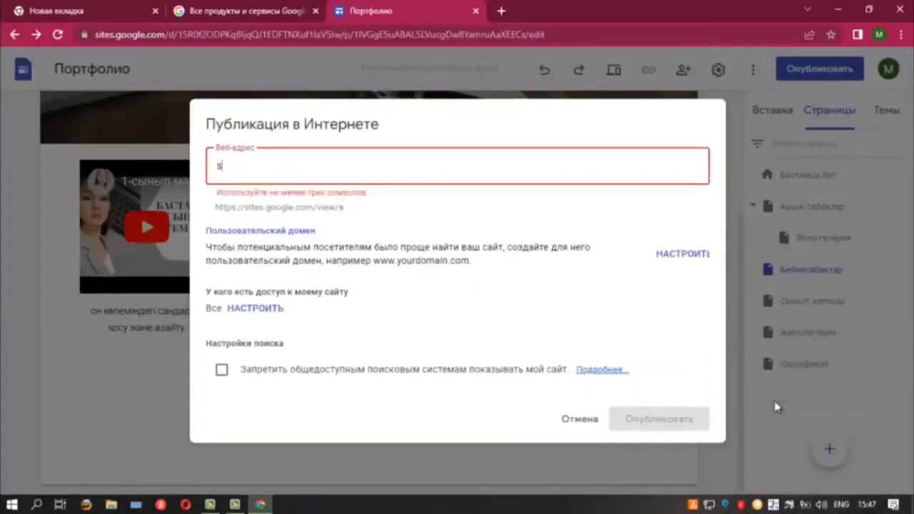
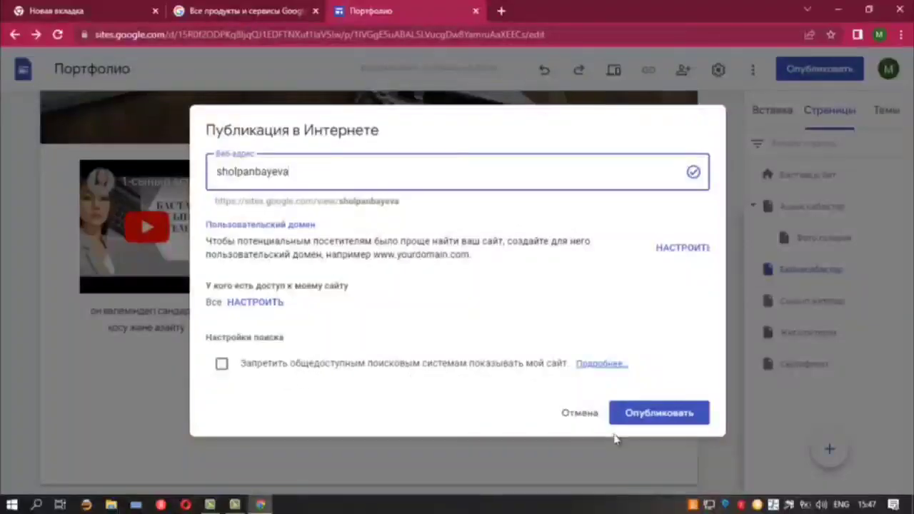
left_click(637, 414)
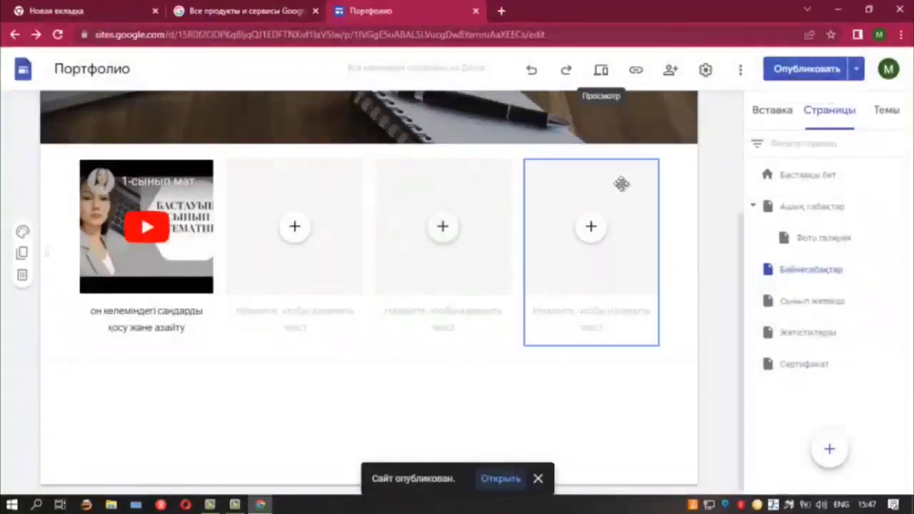
Copy the published site's link and close the editor tab
left_click(636, 72)
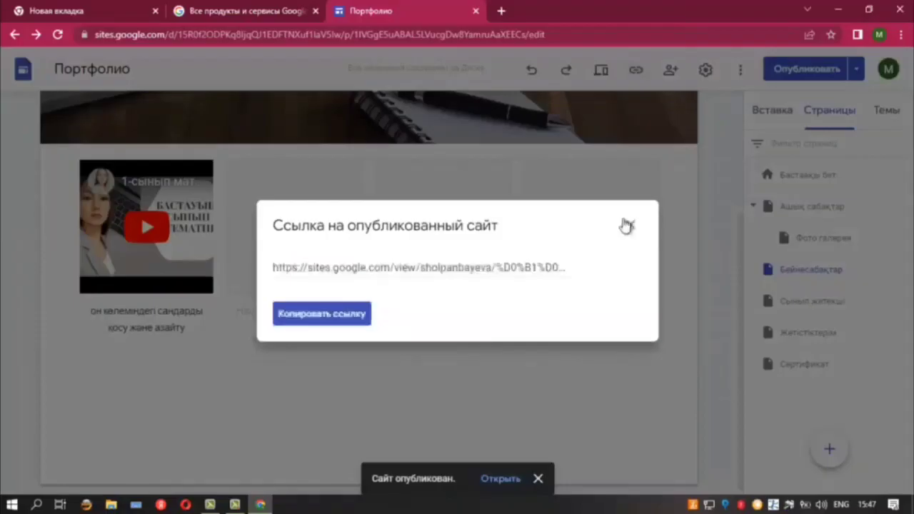
left_click(304, 322)
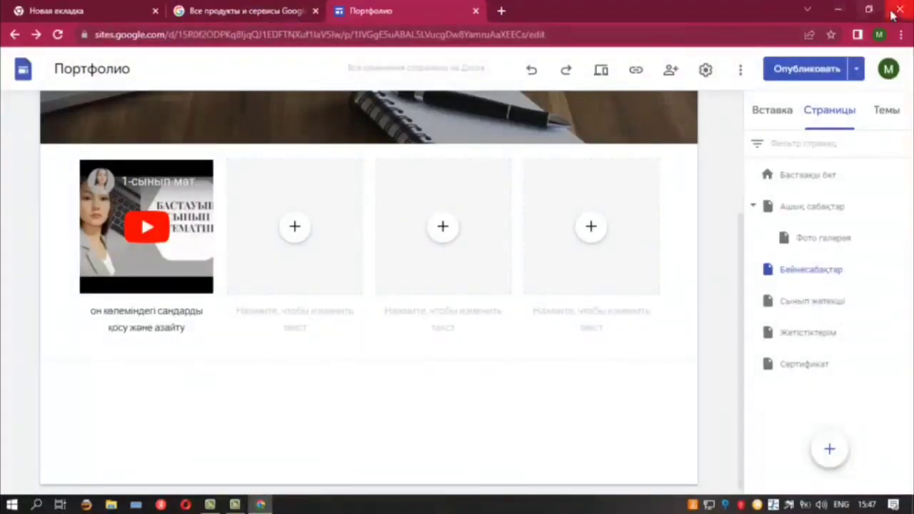
left_click(476, 11)
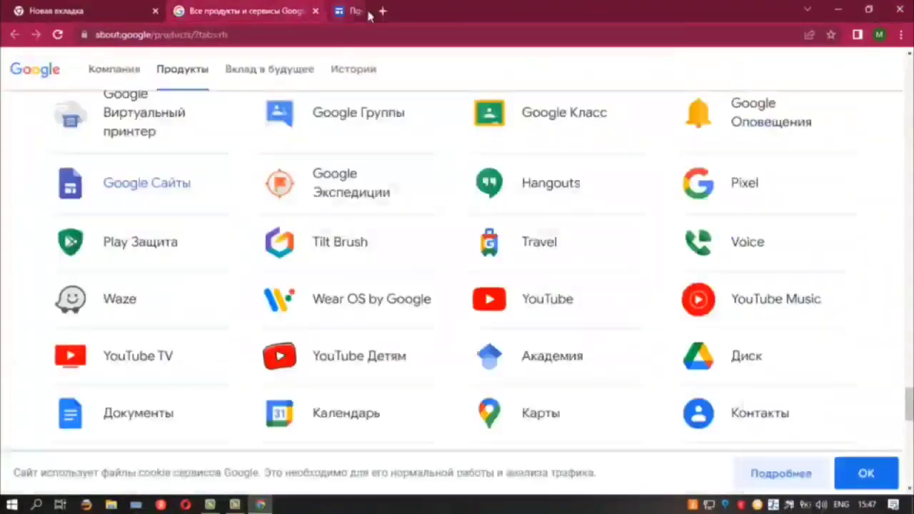
Paste the copied link into a fresh tab and open the published Портфолио site
left_click(314, 10)
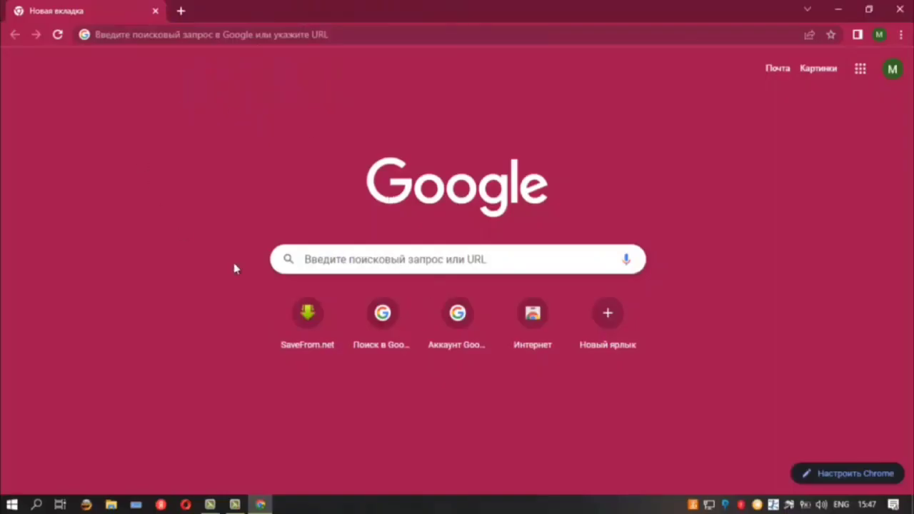
left_click(359, 258)
right_click(360, 262)
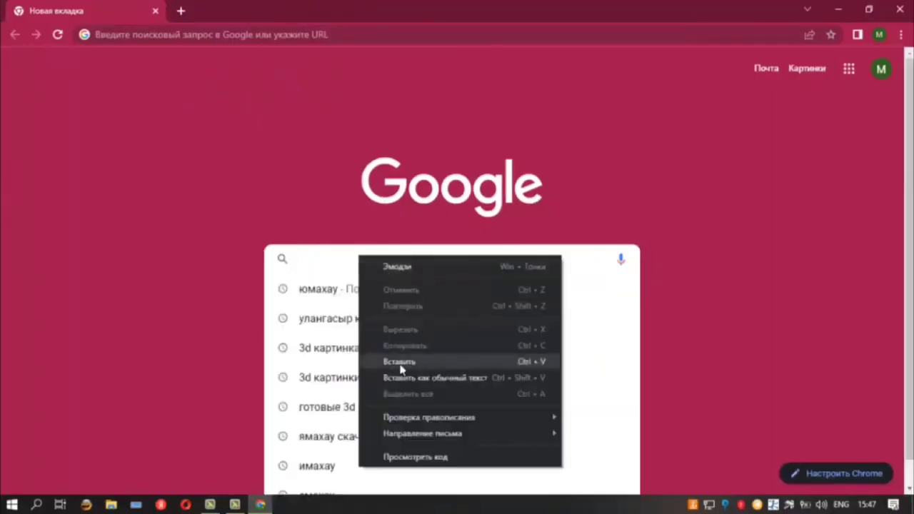
left_click(402, 369)
left_click(511, 290)
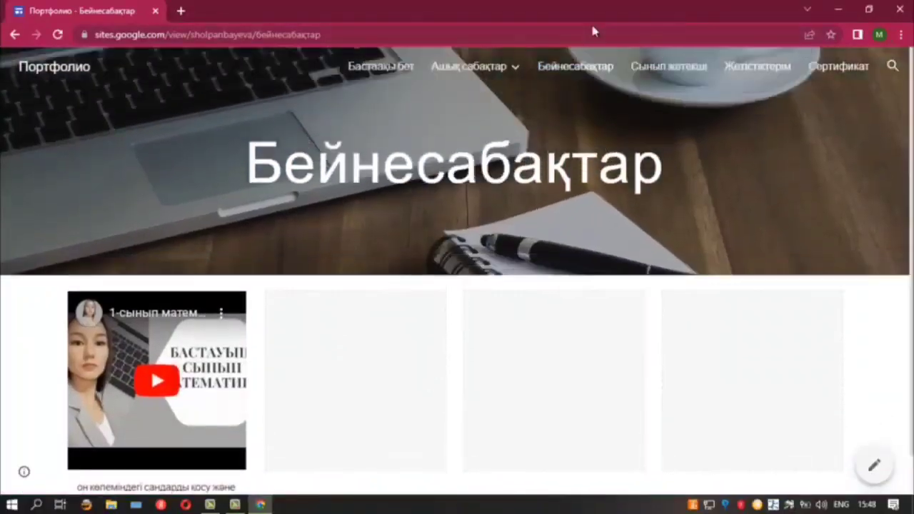
Browse the Бастапқы бет, Бейнесабақтар, Жетістіктерім and Сертификат pages, then close Chrome
left_click(381, 66)
mouse_move(509, 69)
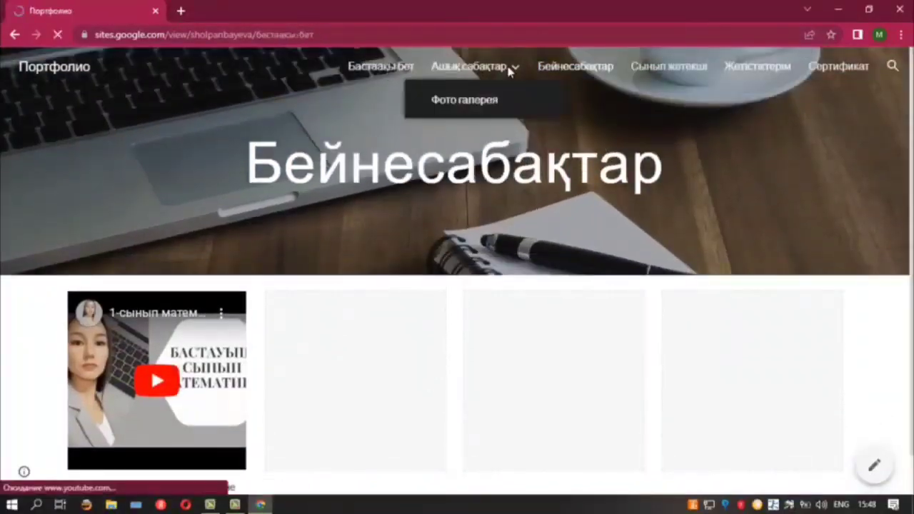
left_click(581, 66)
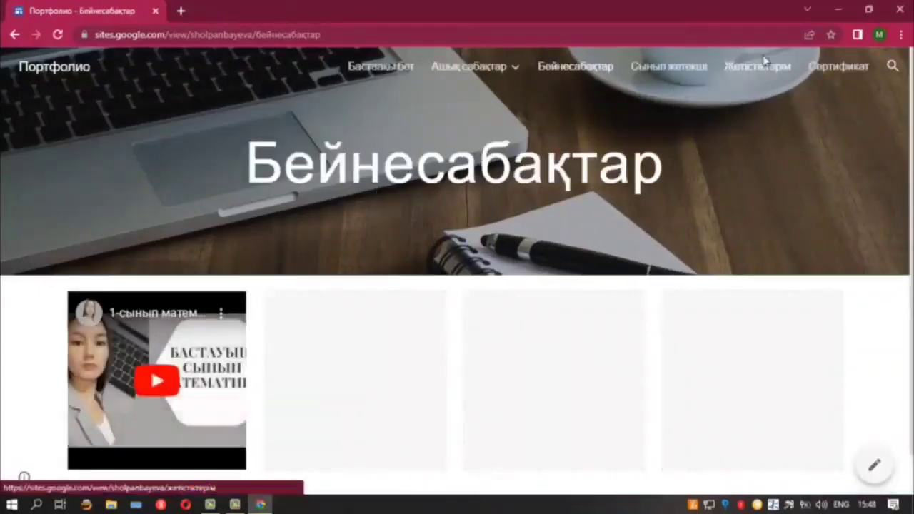
left_click(763, 64)
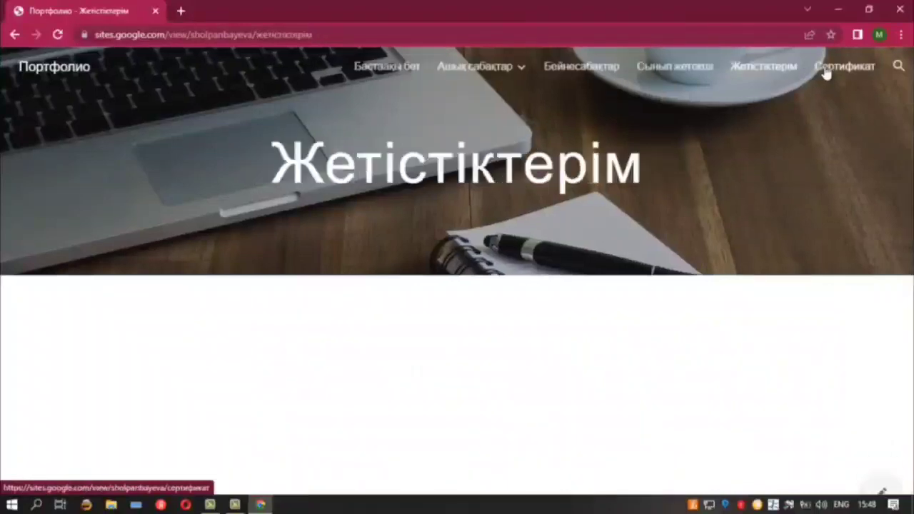
left_click(824, 68)
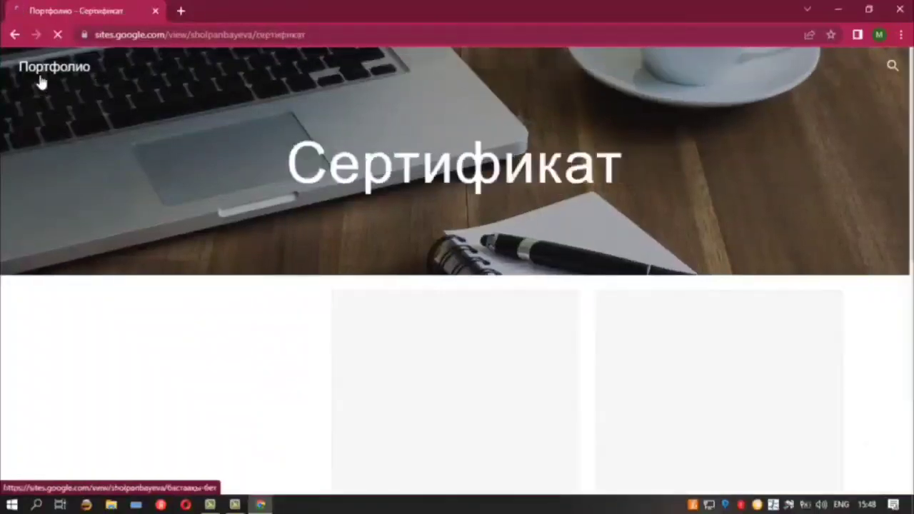
left_click(156, 11)
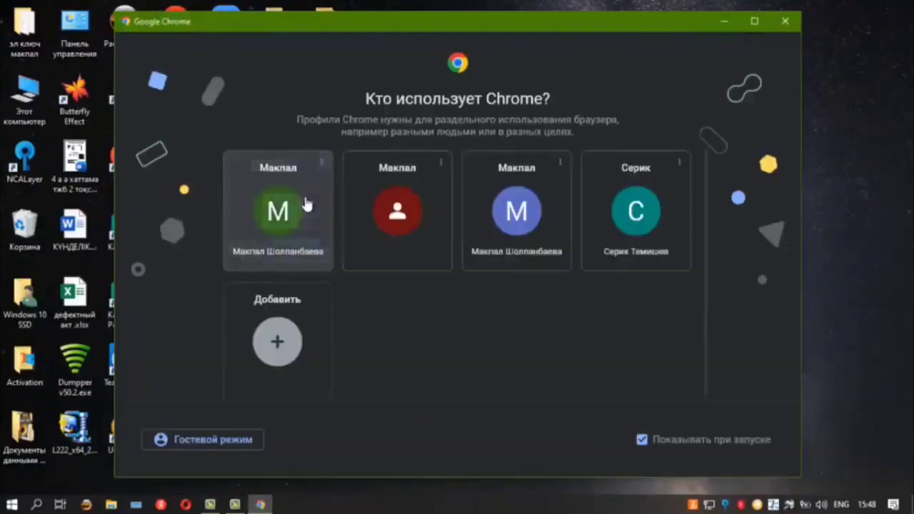
Open Chrome with the first profile and reach Google Сайты from the More Google products list
left_click(307, 204)
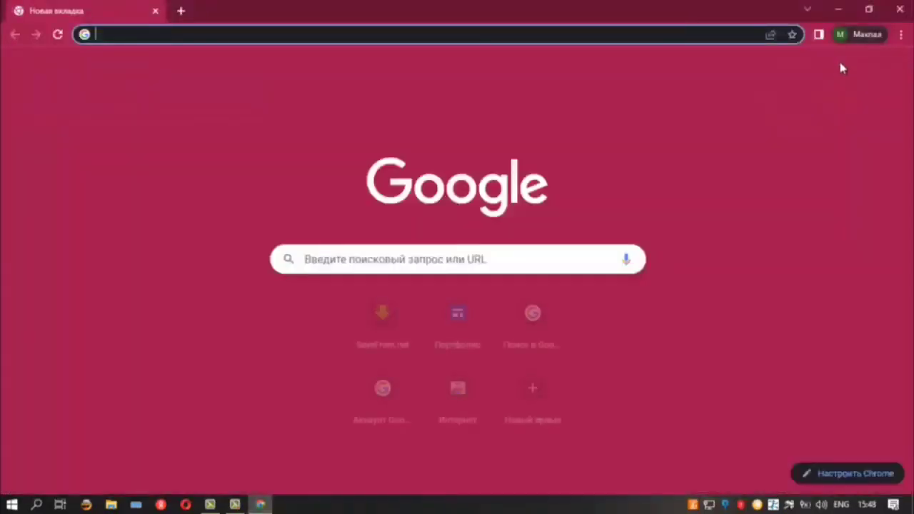
left_click(860, 68)
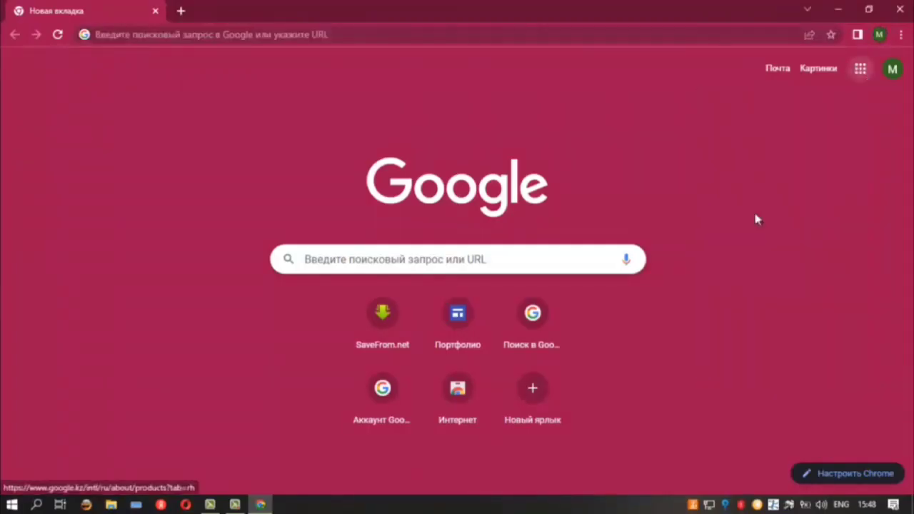
scroll(803, 236, "down", 4)
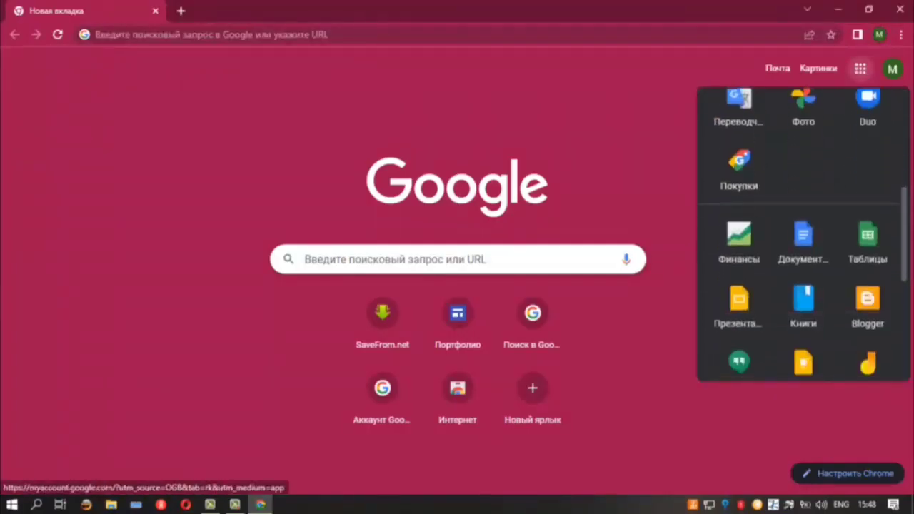
scroll(816, 302, "down", 3)
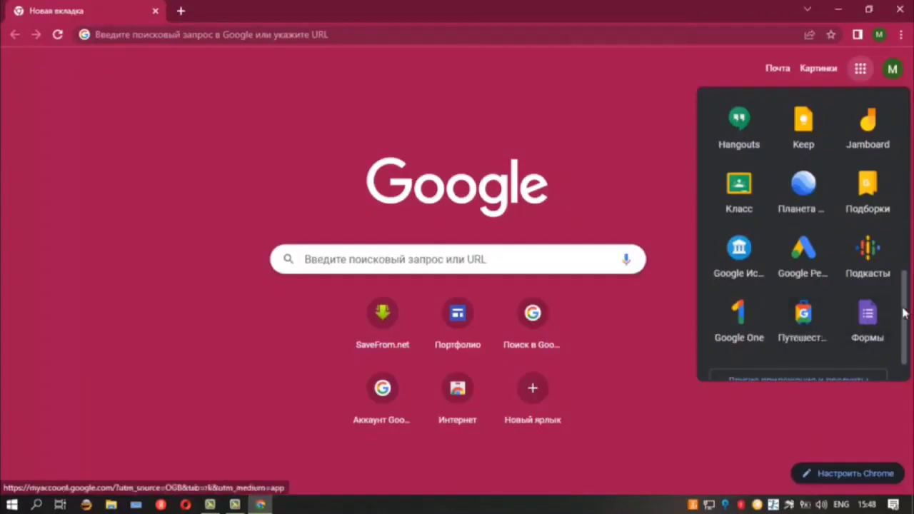
scroll(903, 312, "down", 1)
left_click(793, 351)
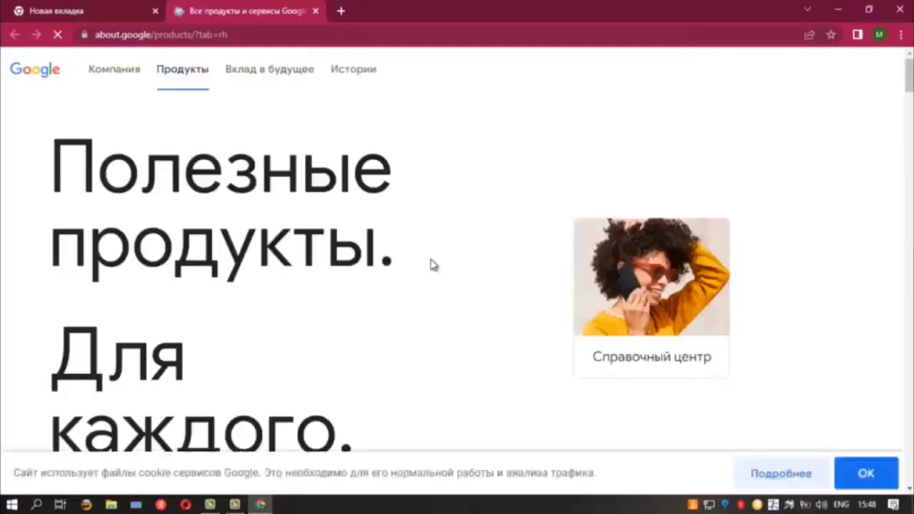
scroll(178, 183, "down", 15)
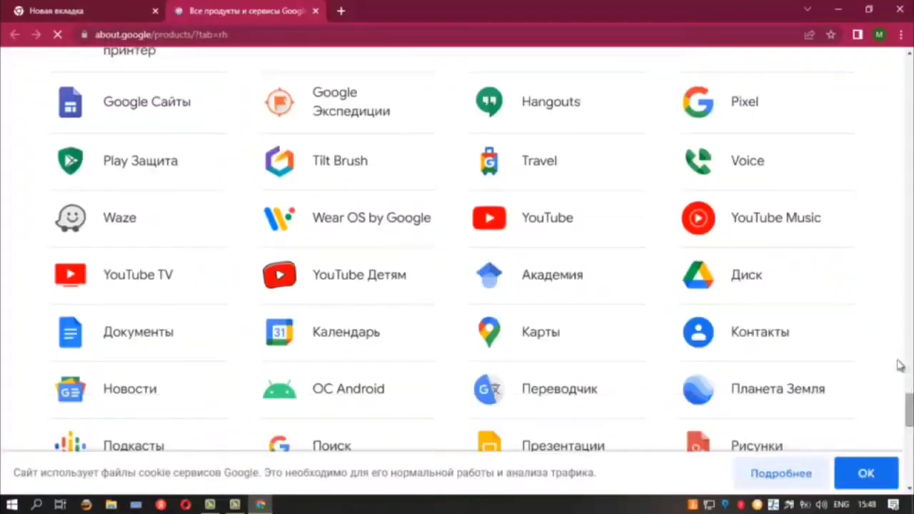
double_click(106, 119)
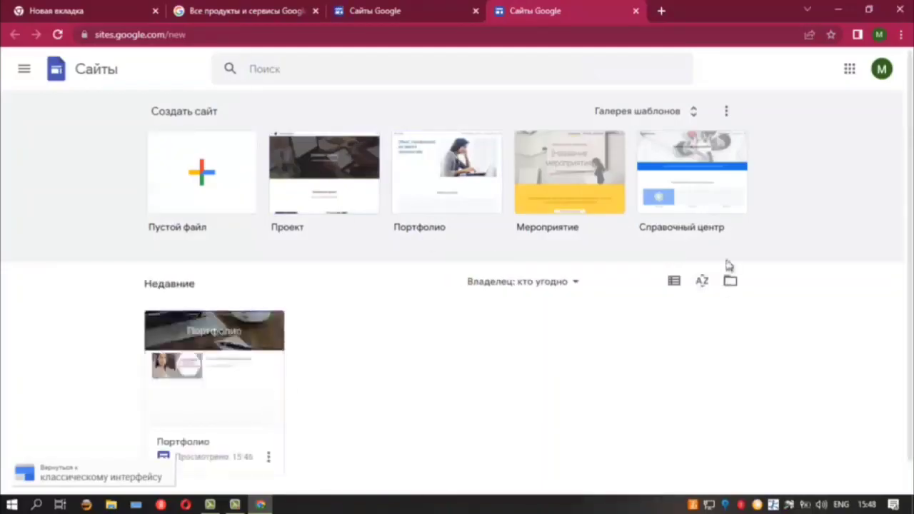
Open the Портфолио site for editing and show its Pages list
left_click(214, 409)
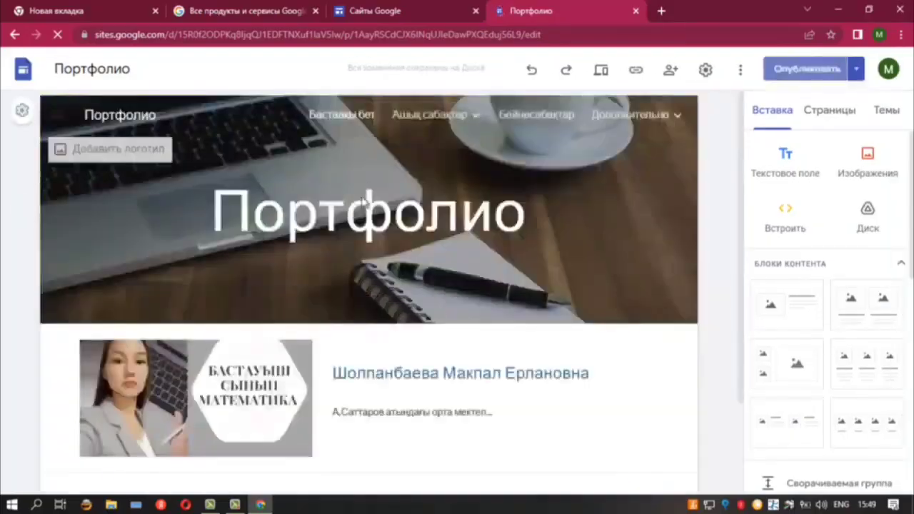
scroll(828, 286, "down", 3)
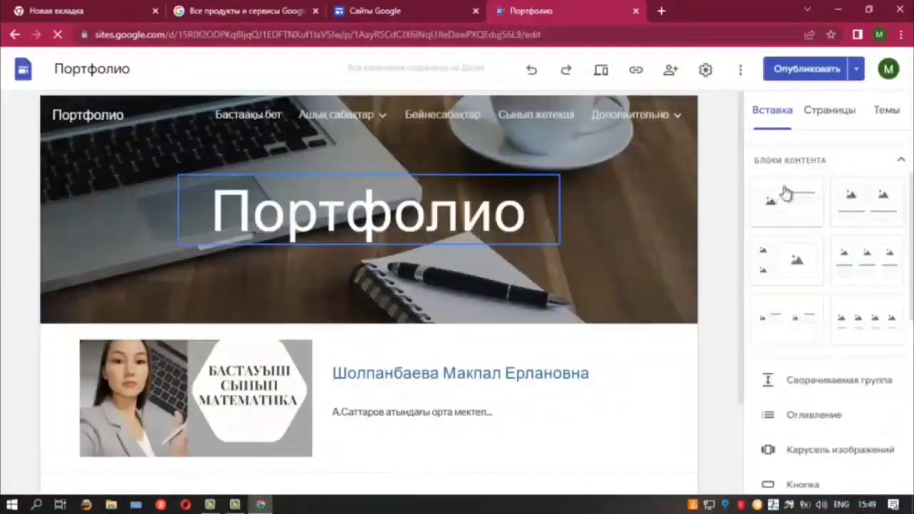
left_click(827, 113)
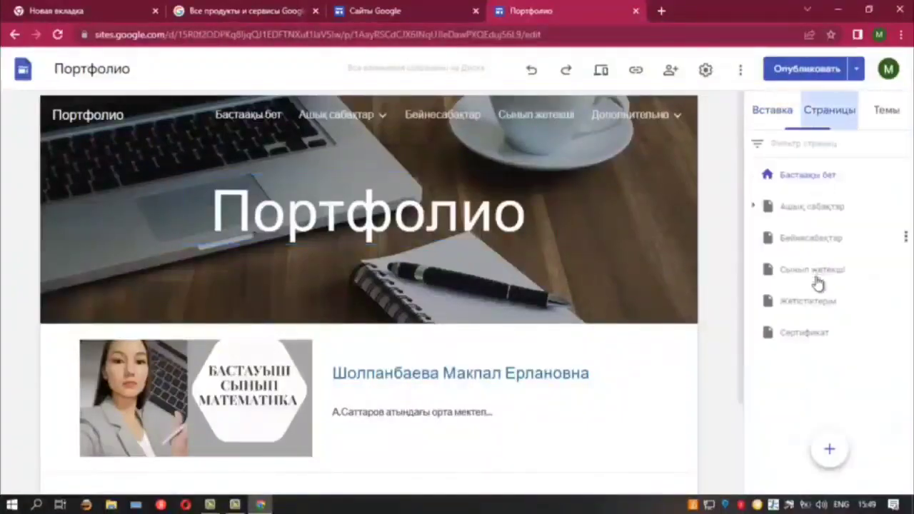
Create a new page named мақалаларым, switching keyboard input to Kazakh for the name
left_click(835, 458)
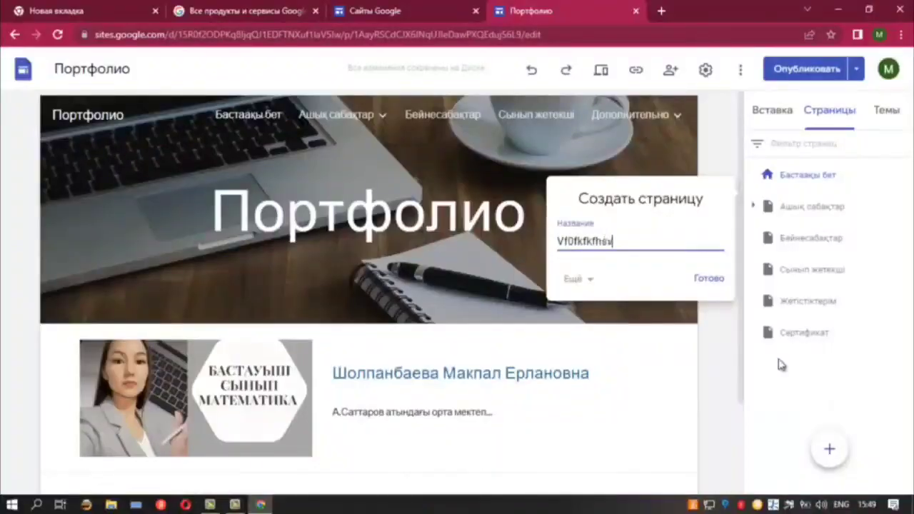
left_click(840, 504)
left_click(827, 442)
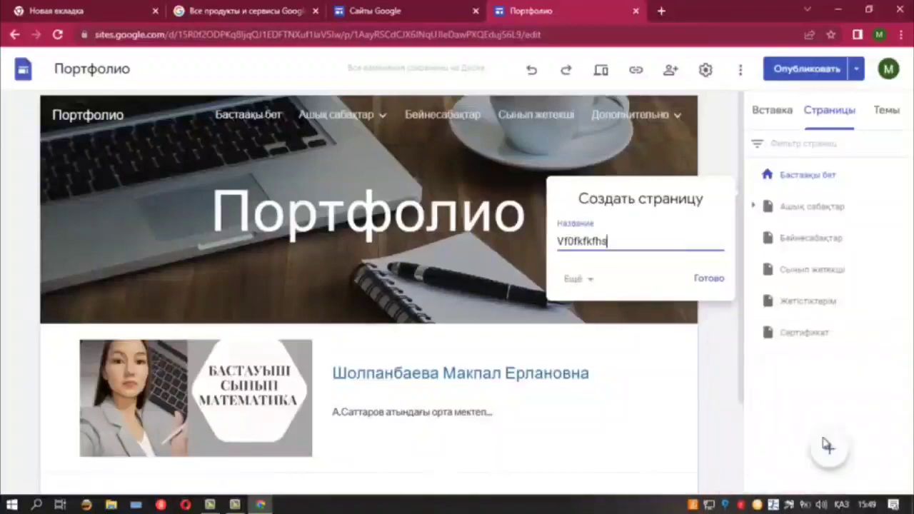
key("BackSpace")
key("BackSpace")
key("BackSpace")
key("BackSpace")
key("BackSpace")
key("BackSpace")
key("BackSpace")
key("BackSpace")
key("BackSpace")
key("BackSpace")
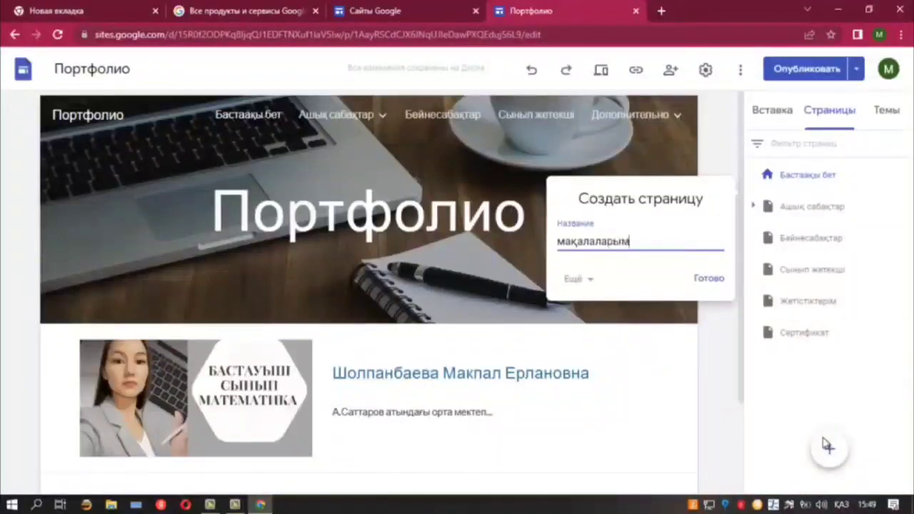
left_click(705, 278)
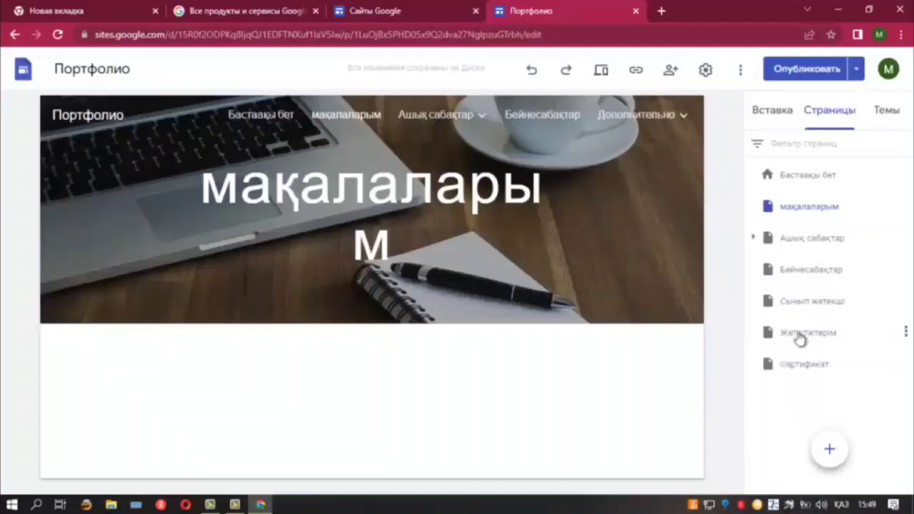
Add an image-and-text block to the мақалаларым page and choose Выбрать из Диска for its image
left_click(799, 212)
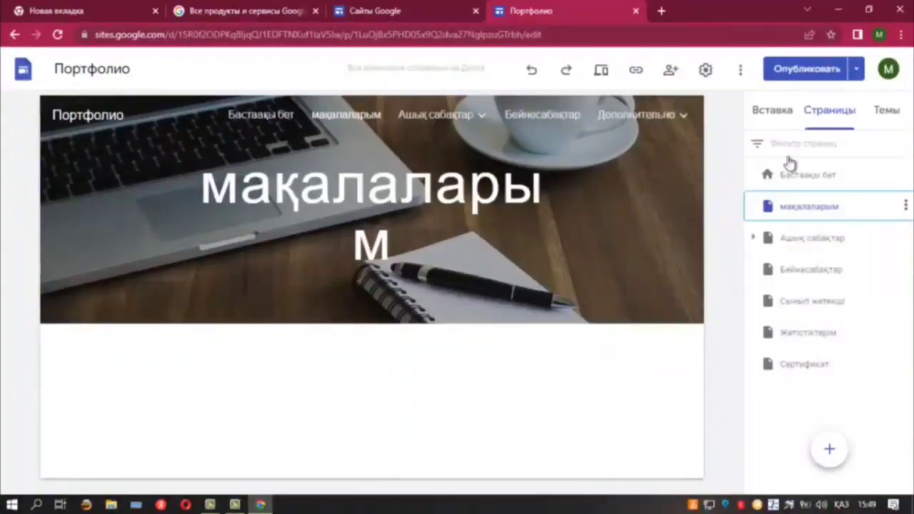
left_click(774, 114)
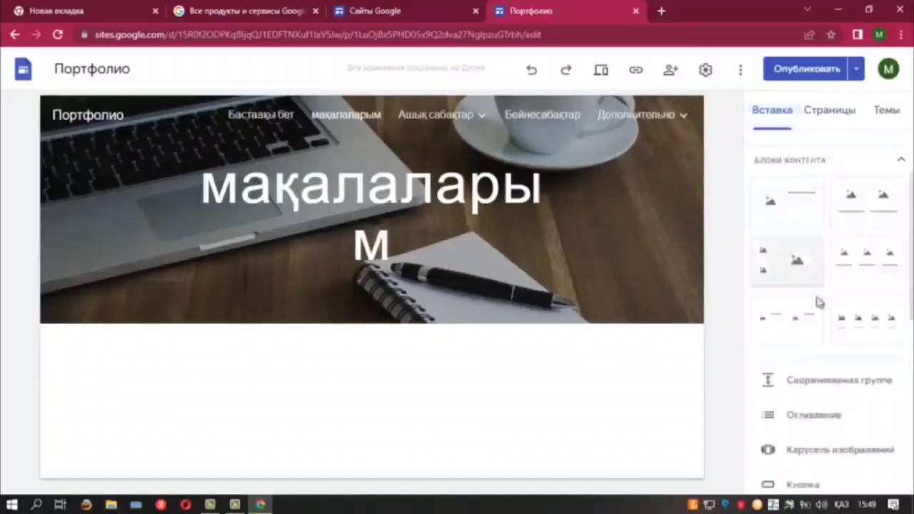
left_click(775, 204)
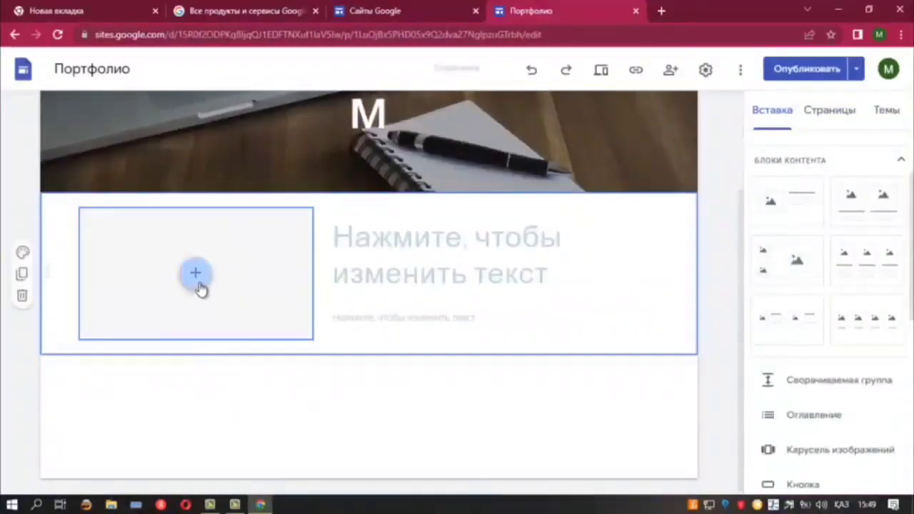
left_click(199, 278)
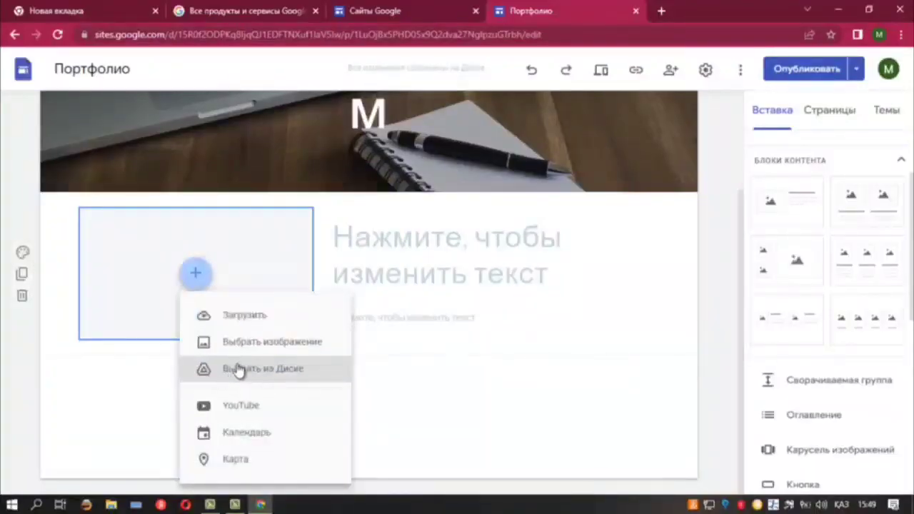
left_click(246, 373)
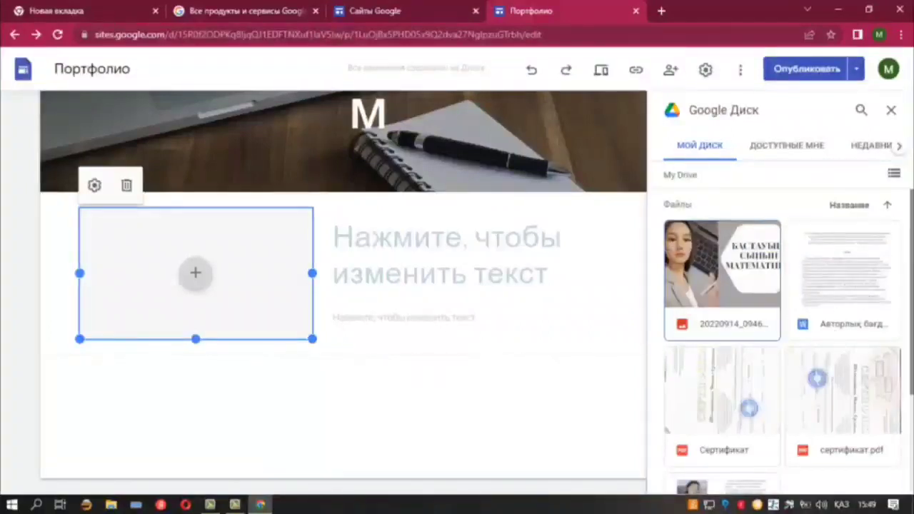
Insert the teacher's Word document from Drive into the block and enlarge it across the page
scroll(905, 323, "down", 3)
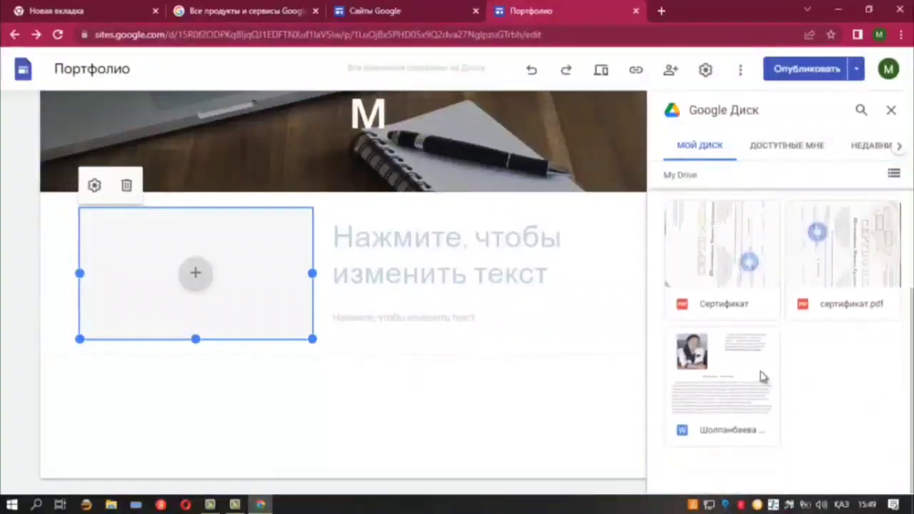
left_click(753, 376)
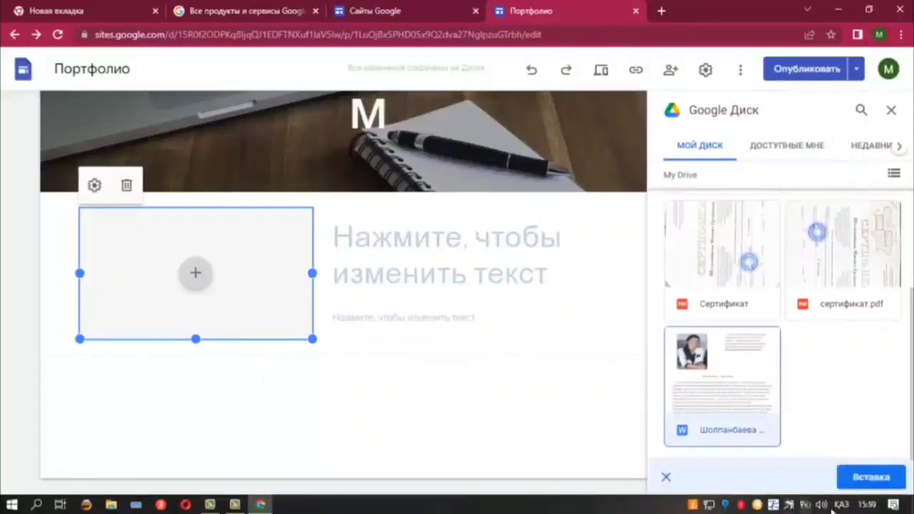
left_click(869, 476)
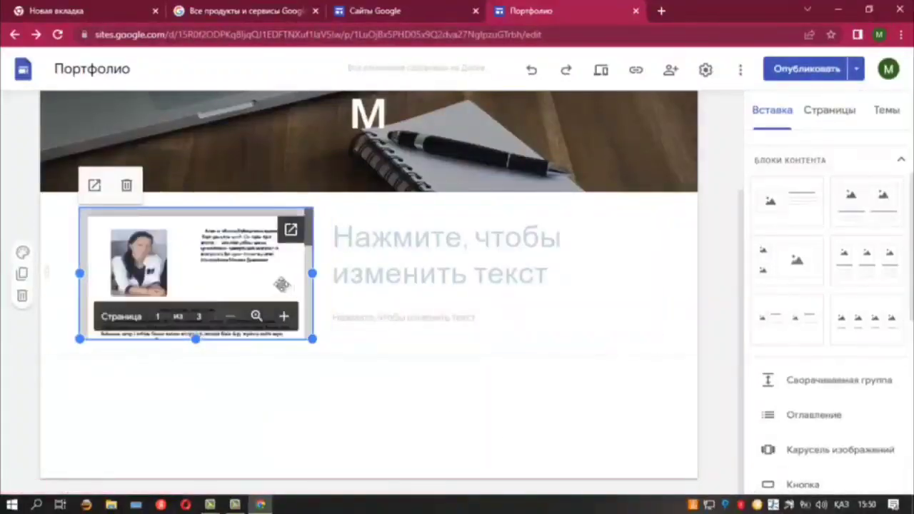
left_click_drag(322, 342, 563, 493)
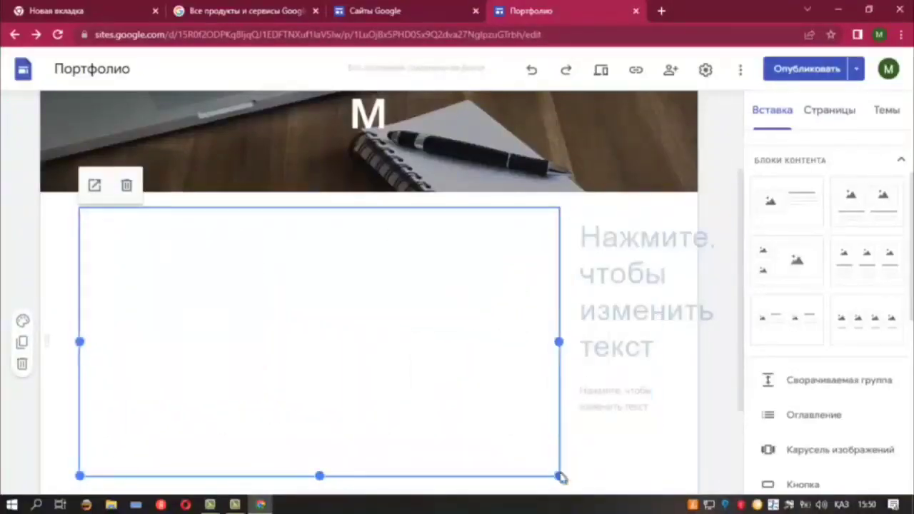
Edit the text beside the embedded document, then open the Проверить и опубликовать review page
left_click(603, 243)
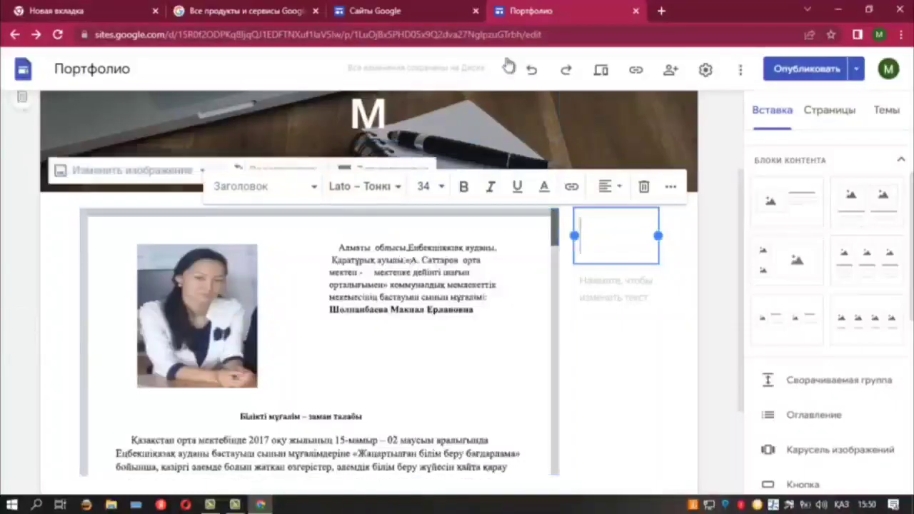
scroll(814, 271, "up", 2)
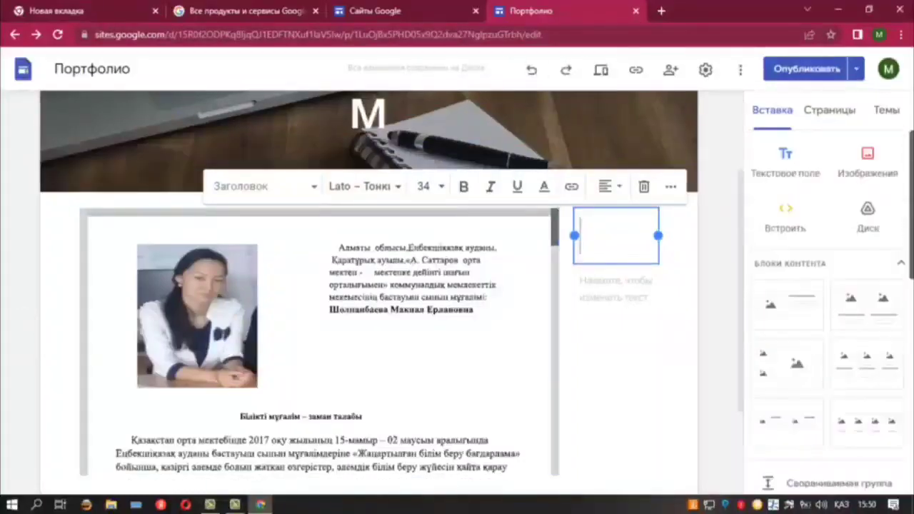
left_click(803, 68)
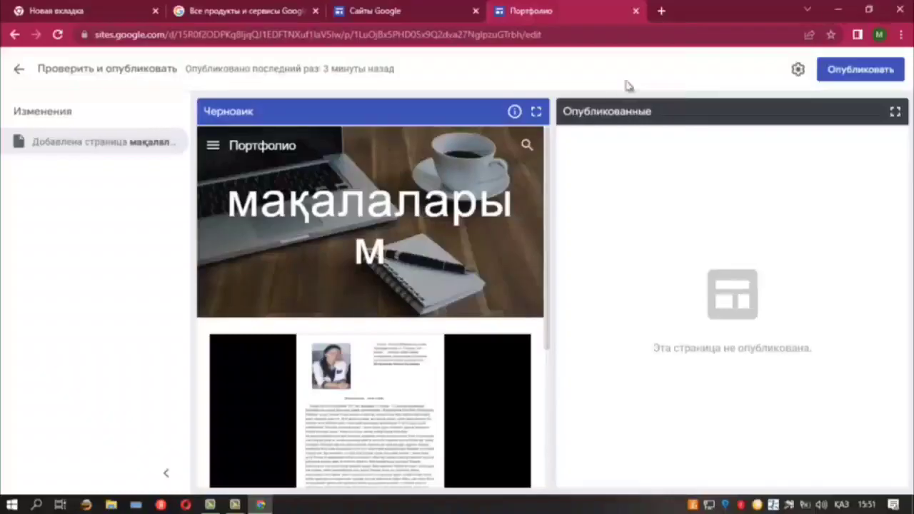
Close the Портфолио editor and Сайты Google tabs, leaving the Google products page
left_click(637, 11)
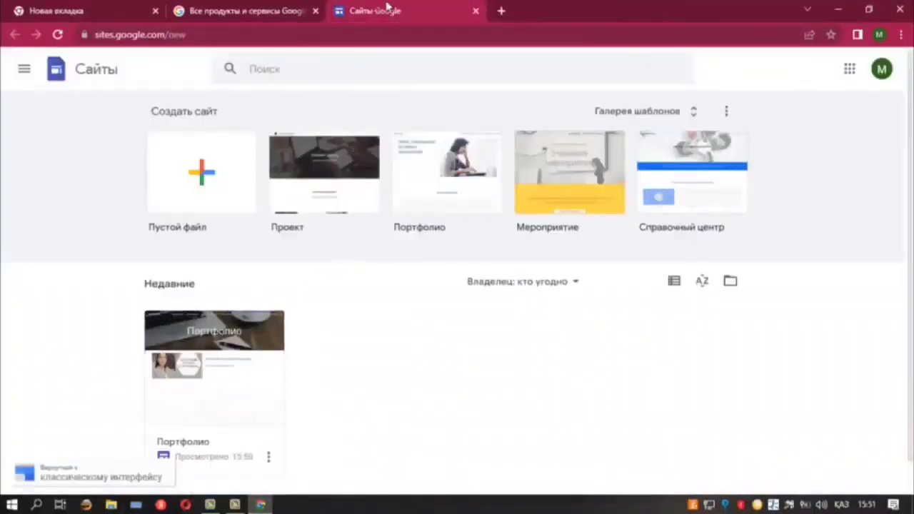
left_click(476, 11)
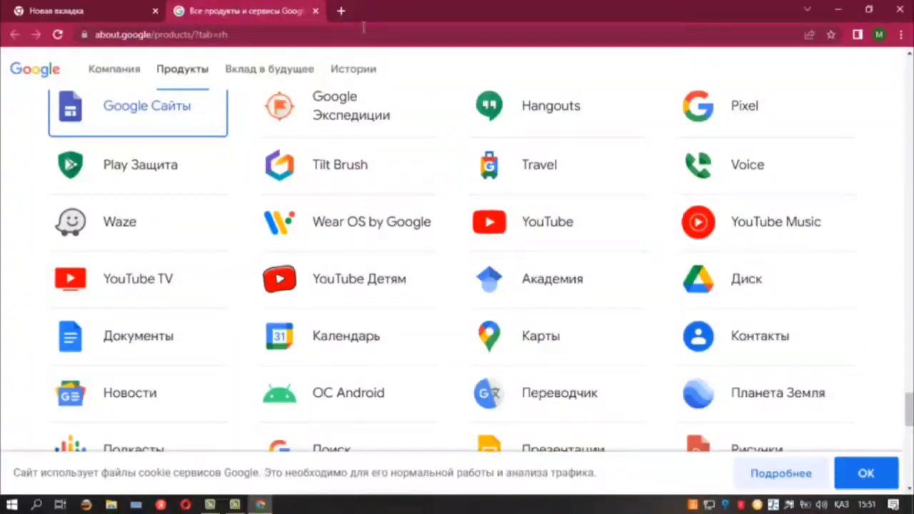
left_click(235, 505)
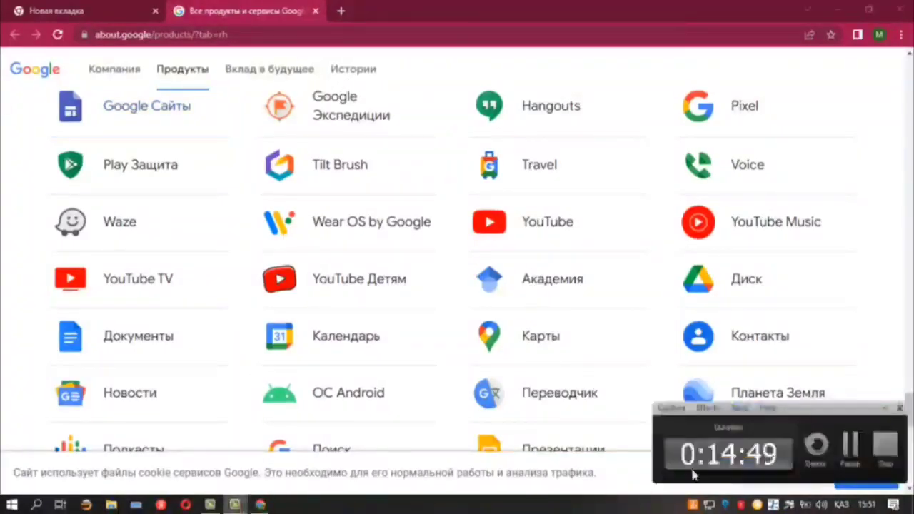